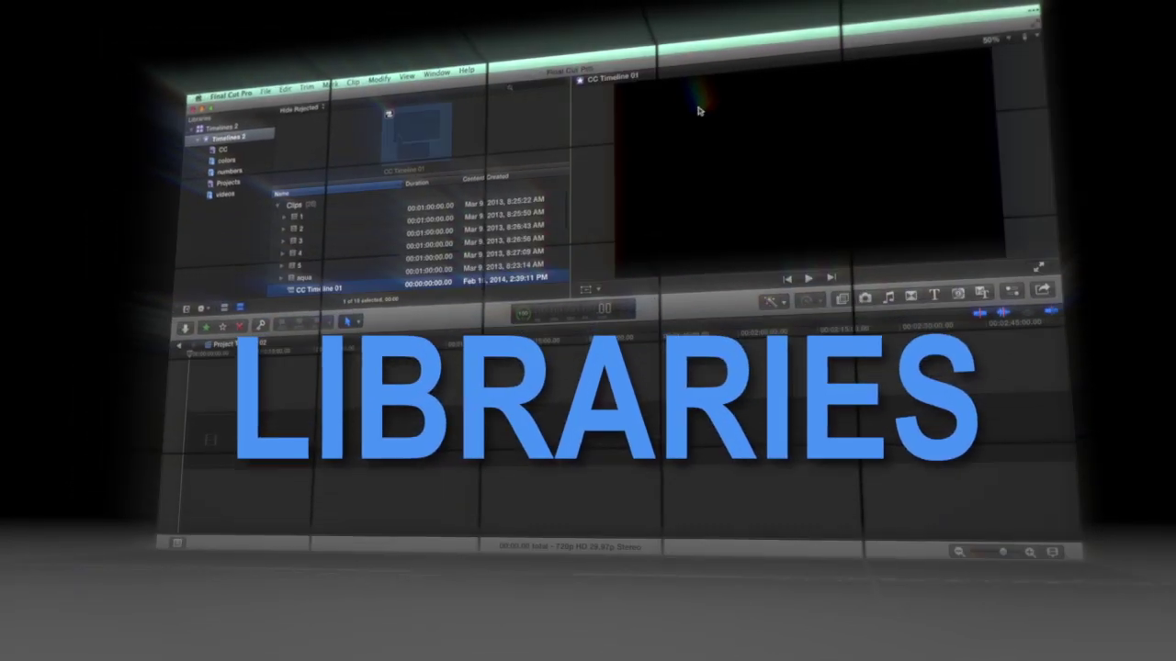
# Create the CC Timeline 02 compound clip.
pyautogui.click(270, 93)
pyautogui.moveTo(294, 111)
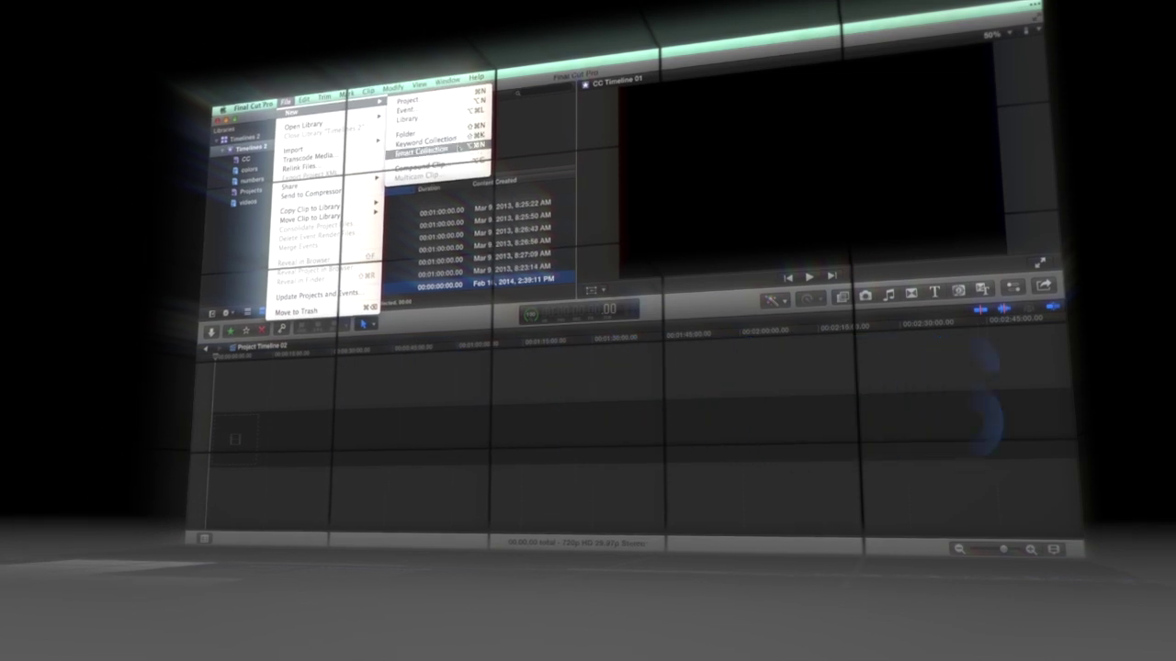
pyautogui.press('Return')
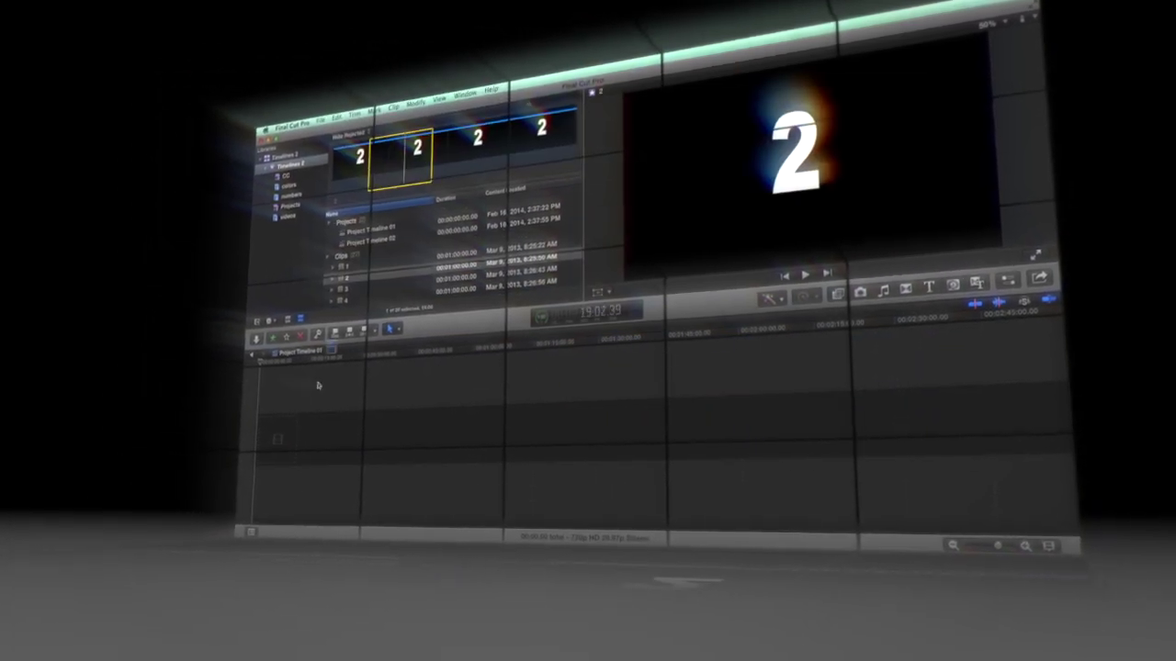
# Append the 2 clip to the timeline and show the colors event's contents.
pyautogui.press('e')
pyautogui.scroll(-3, 383, 264)
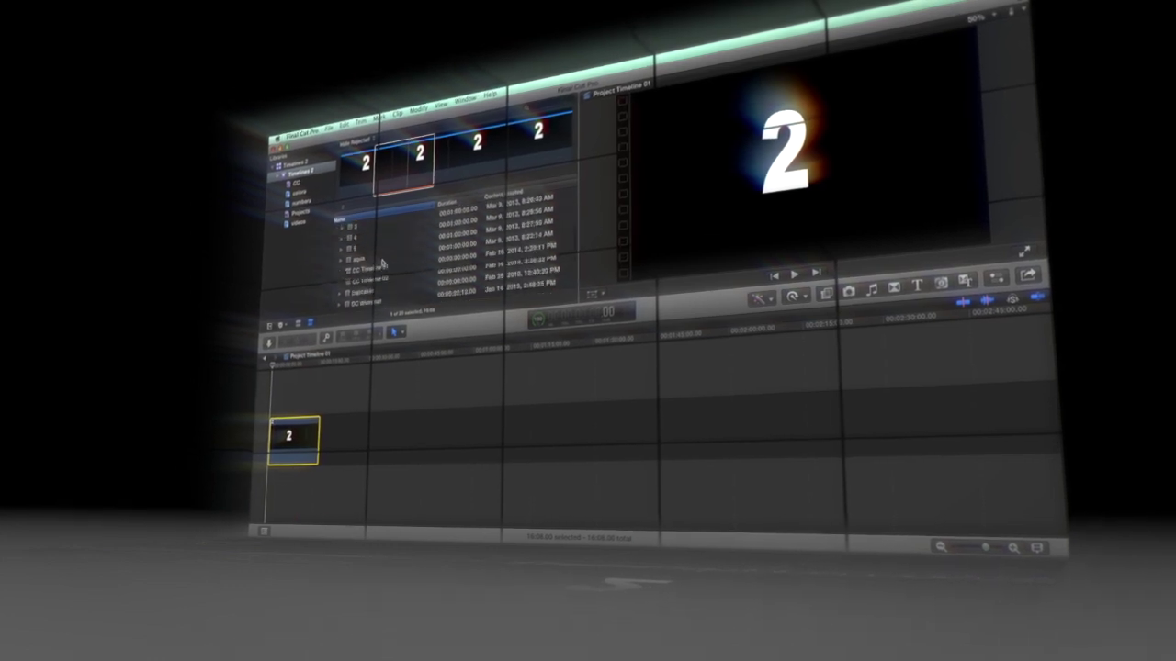
pyautogui.click(299, 192)
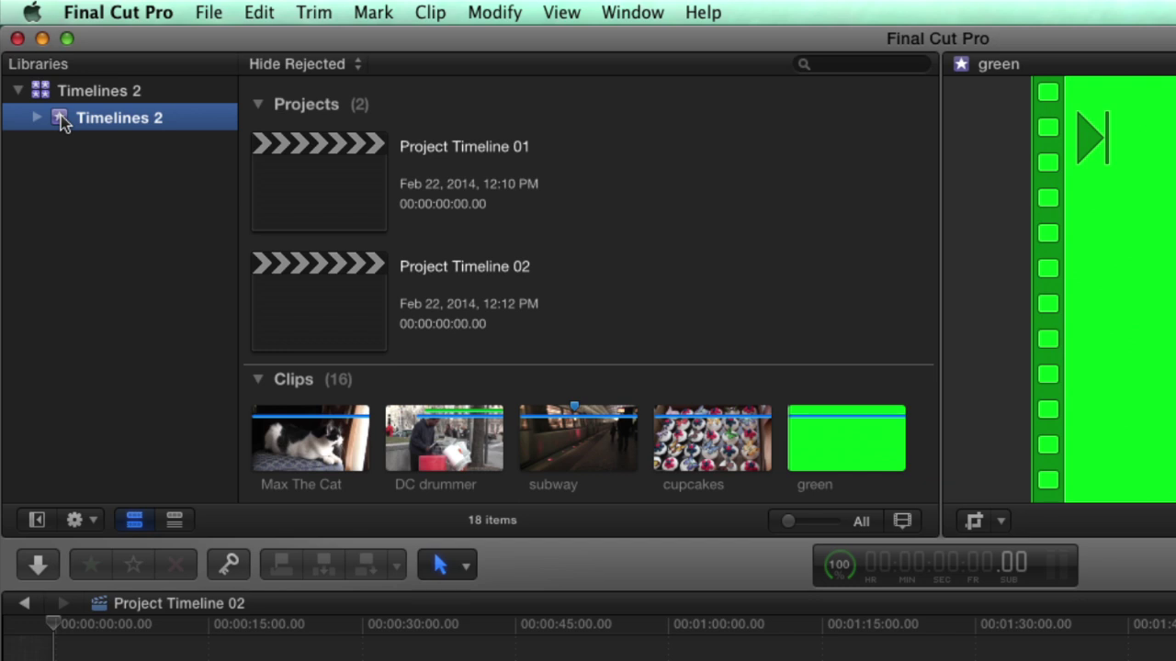
# Create a new smart collection named Projects in the Timelines 2 event.
pyautogui.rightClick(60, 117)
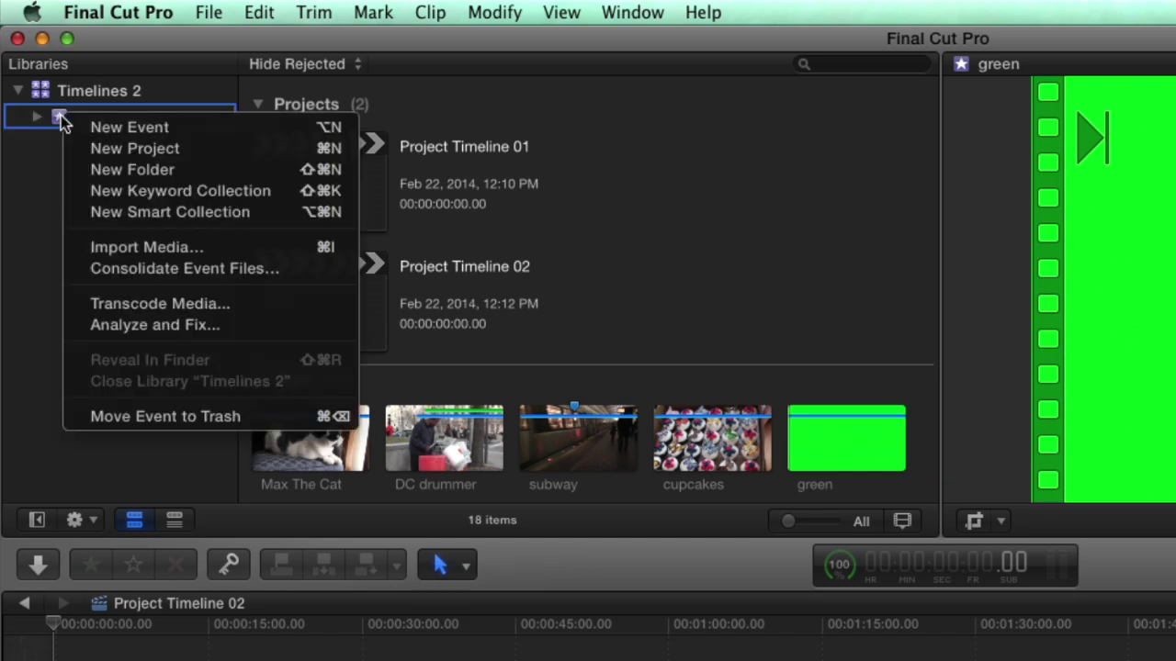
pyautogui.click(254, 213)
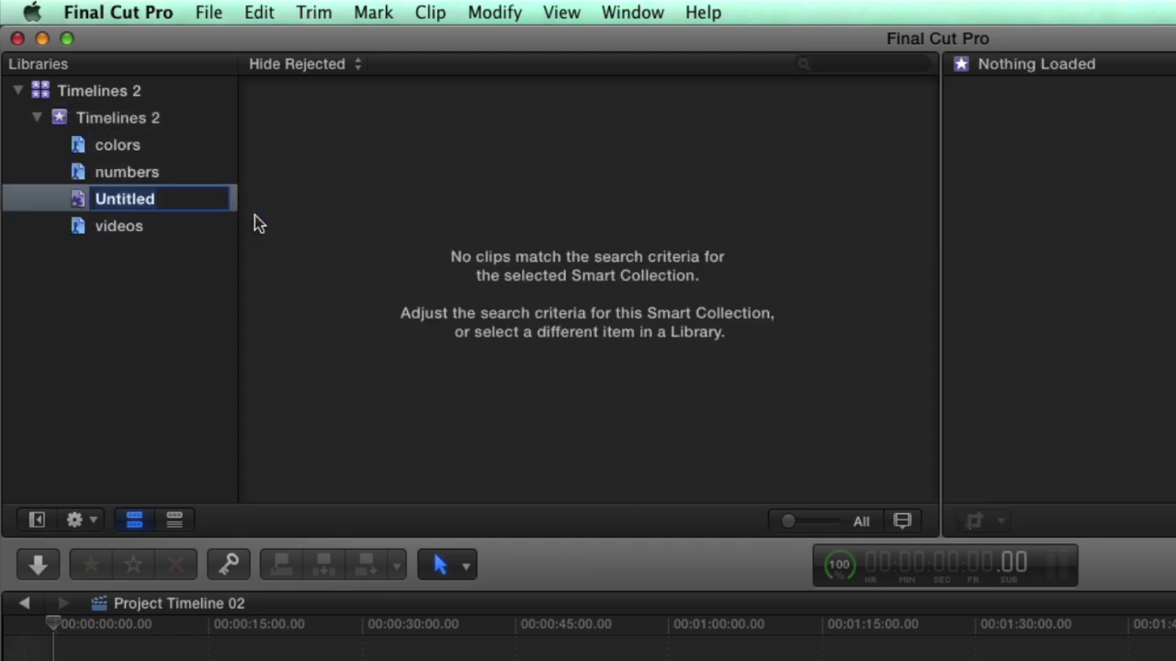
pyautogui.write('Projects')
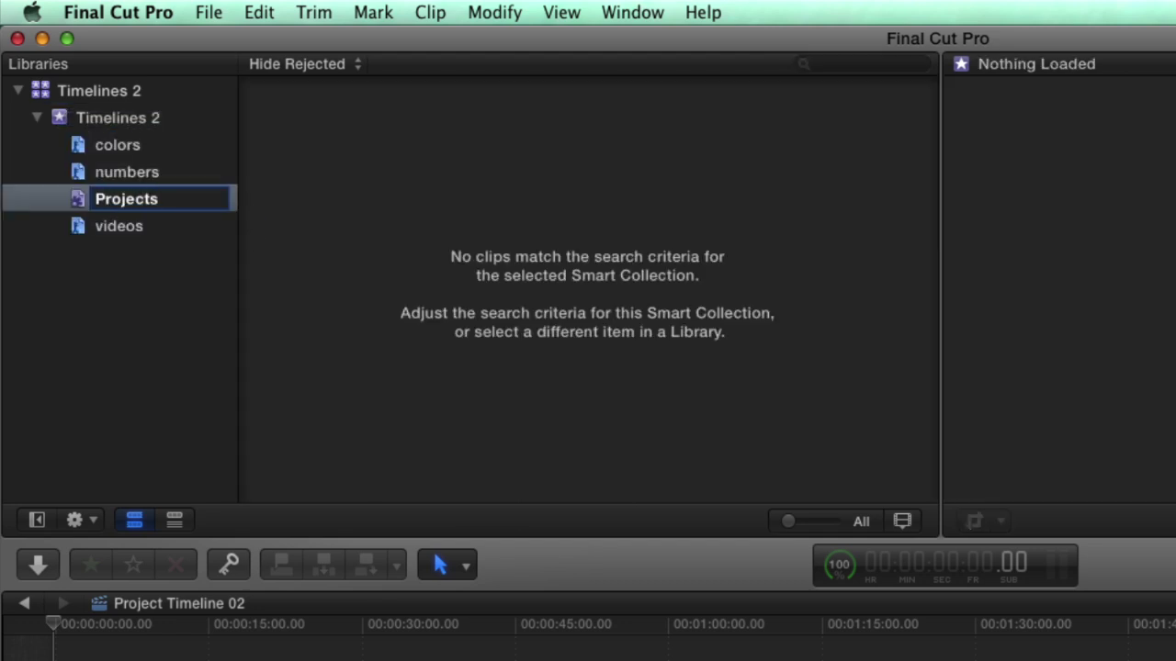
pyautogui.press('Return')
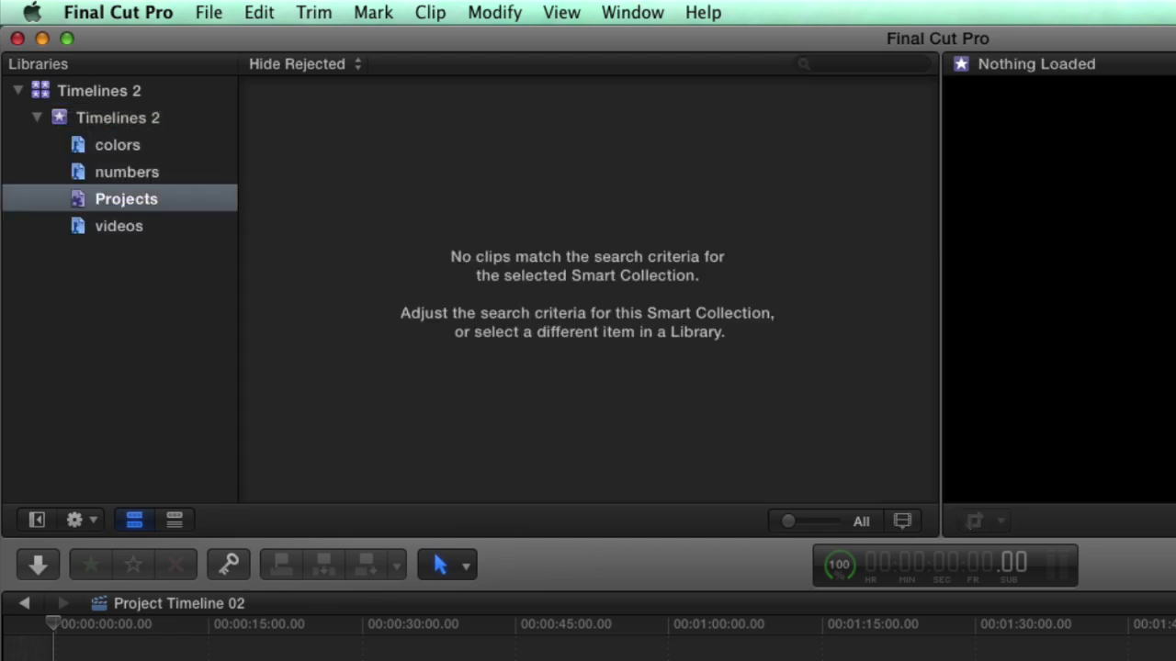
# Filter the Projects collection to Type Is Project, then show the Timelines 2 event's contents.
pyautogui.doubleClick(79, 202)
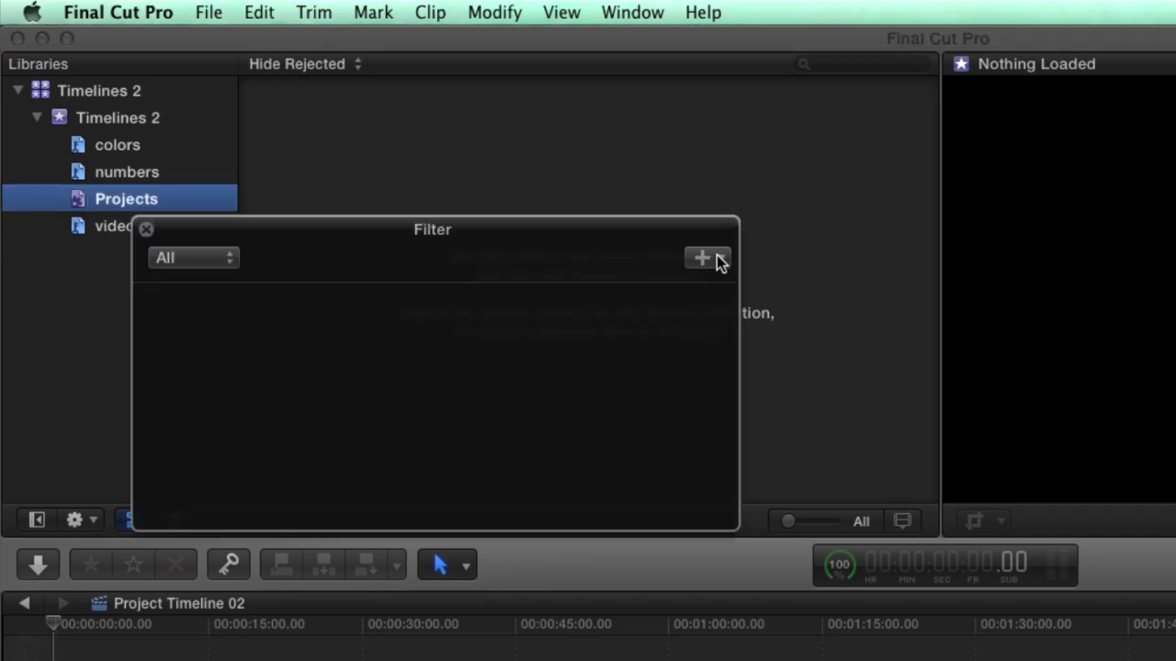
pyautogui.click(717, 260)
pyautogui.click(746, 349)
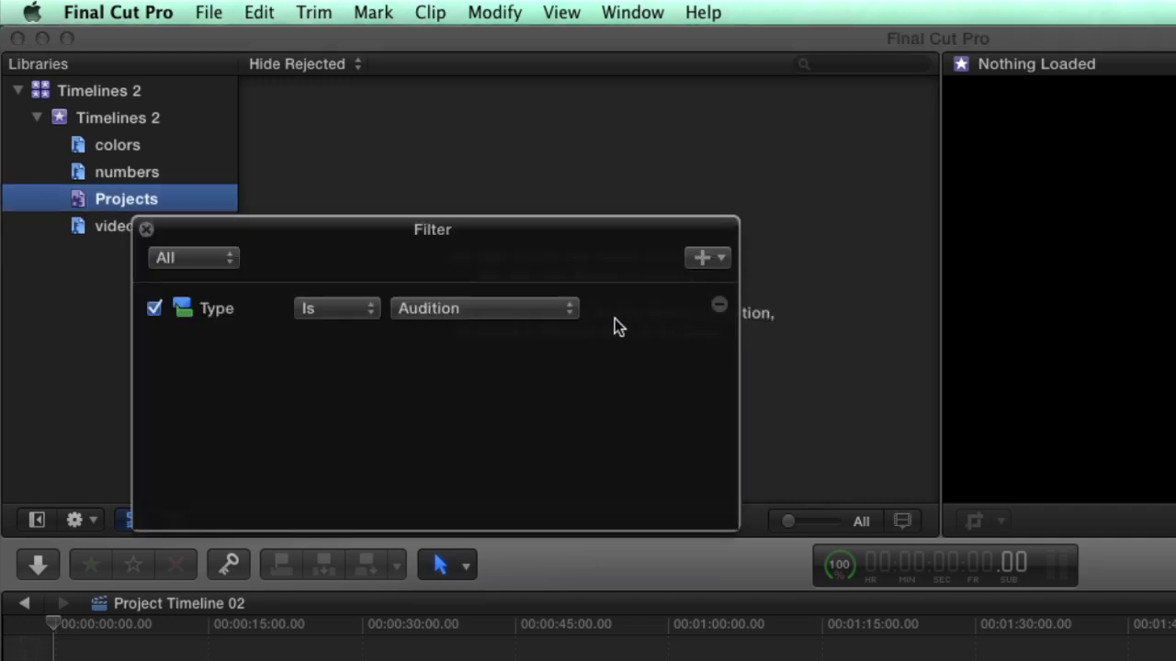
pyautogui.click(541, 312)
pyautogui.click(500, 425)
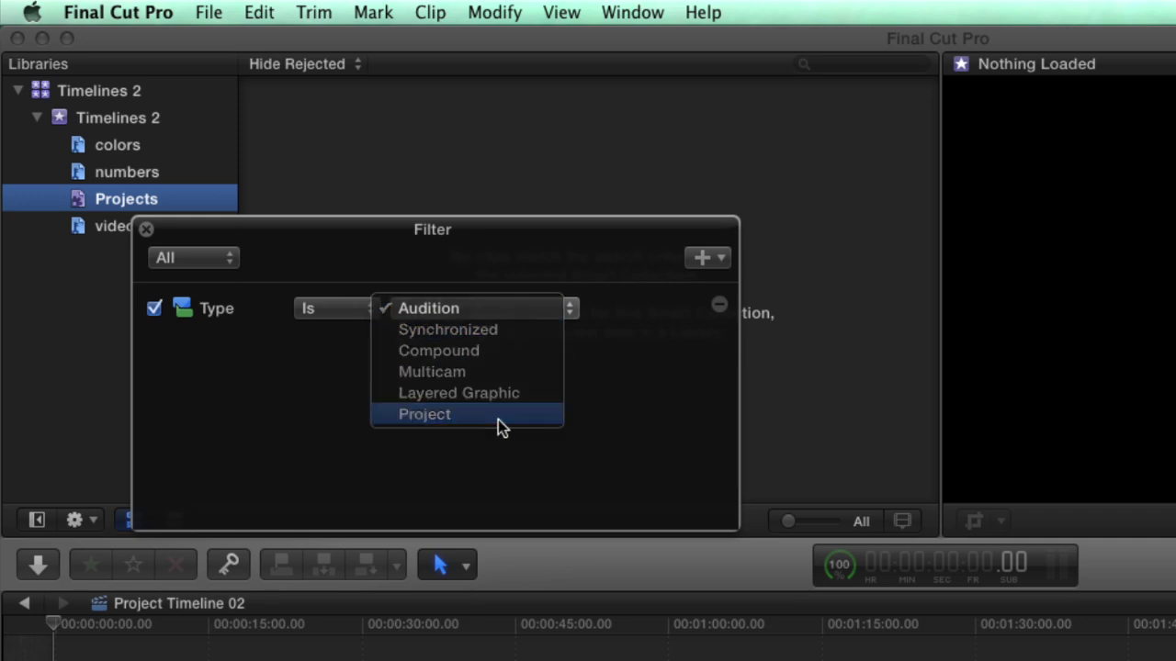
pyautogui.click(147, 230)
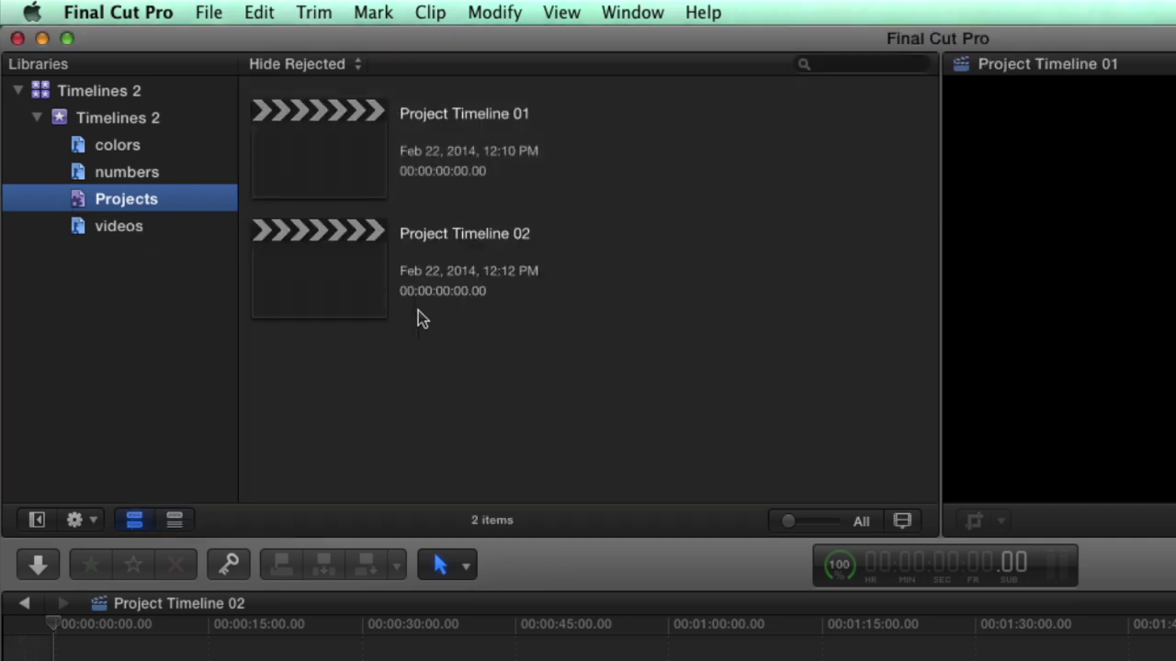
pyautogui.click(59, 117)
# Create another smart collection in Timelines 2 named CC Timelines.
pyautogui.rightClick(59, 118)
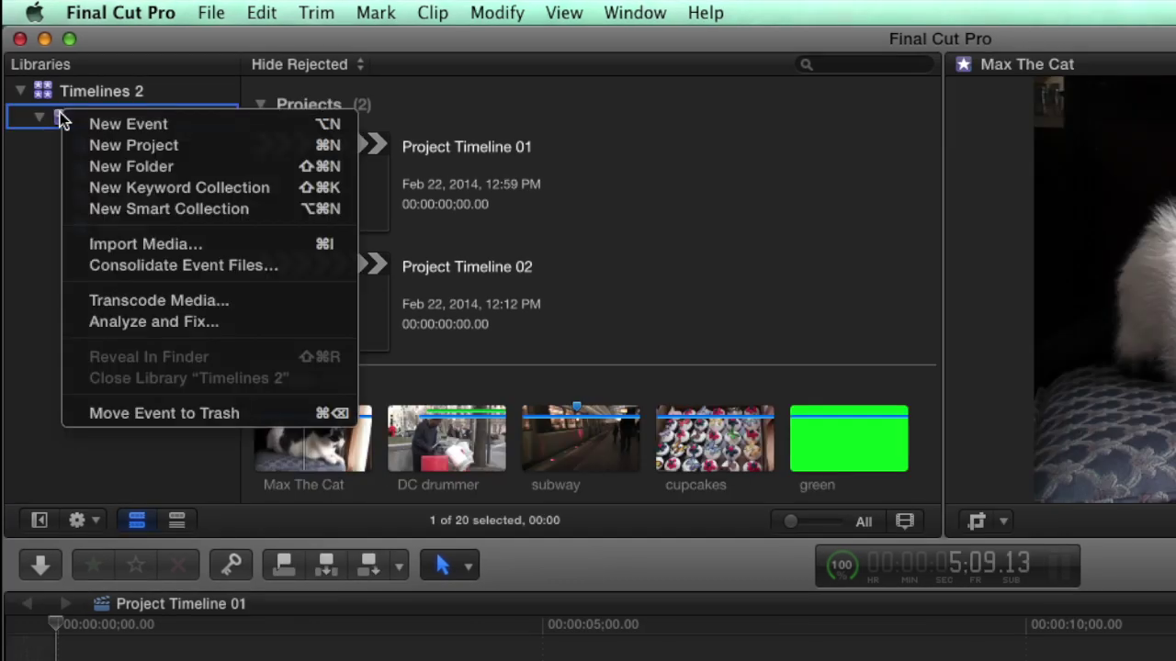
pyautogui.click(100, 209)
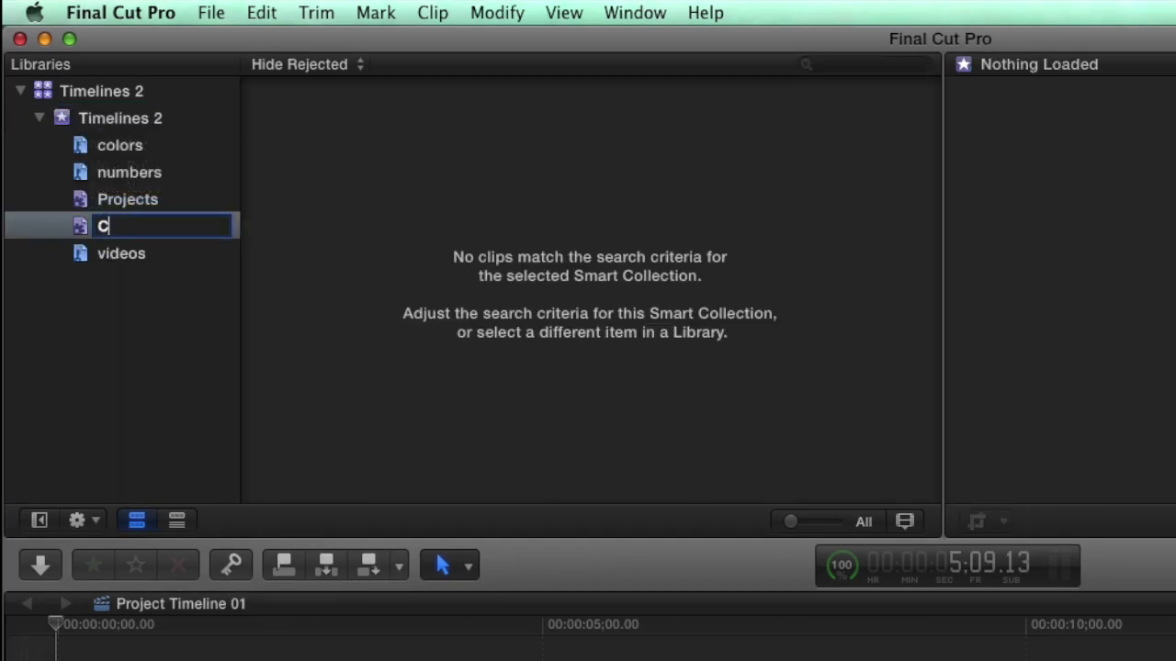
pyautogui.write('CC Timelines')
pyautogui.press('Return')
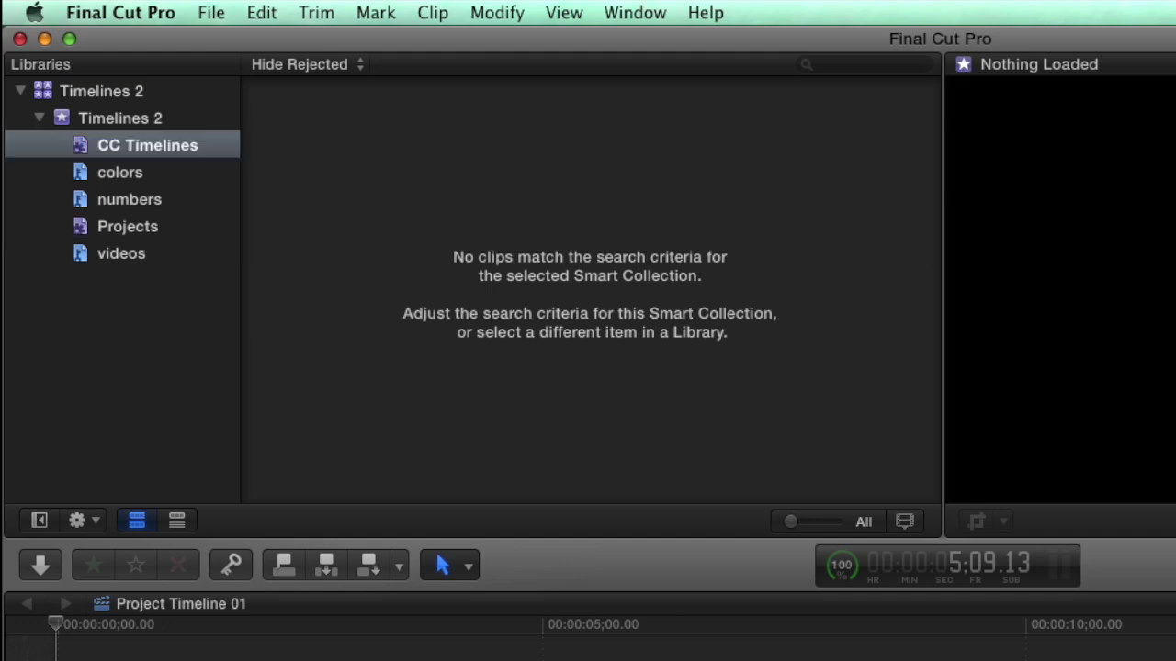
# Set the CC Timelines filter to Type Is Compound.
pyautogui.doubleClick(82, 145)
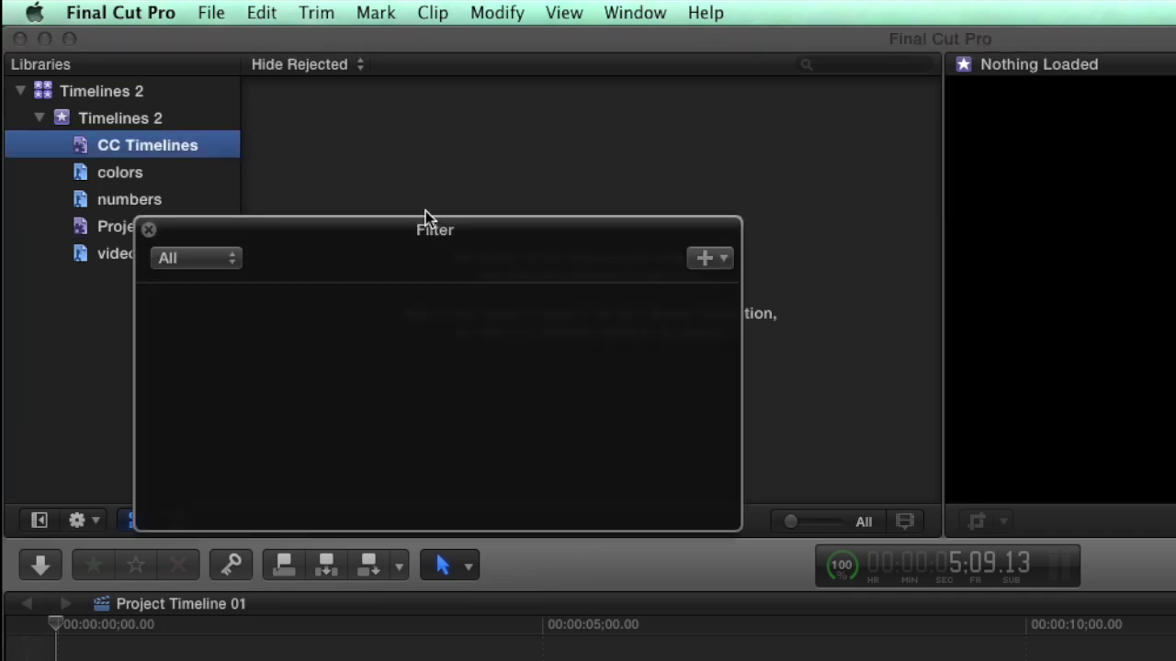
pyautogui.click(726, 263)
pyautogui.click(741, 349)
pyautogui.click(526, 312)
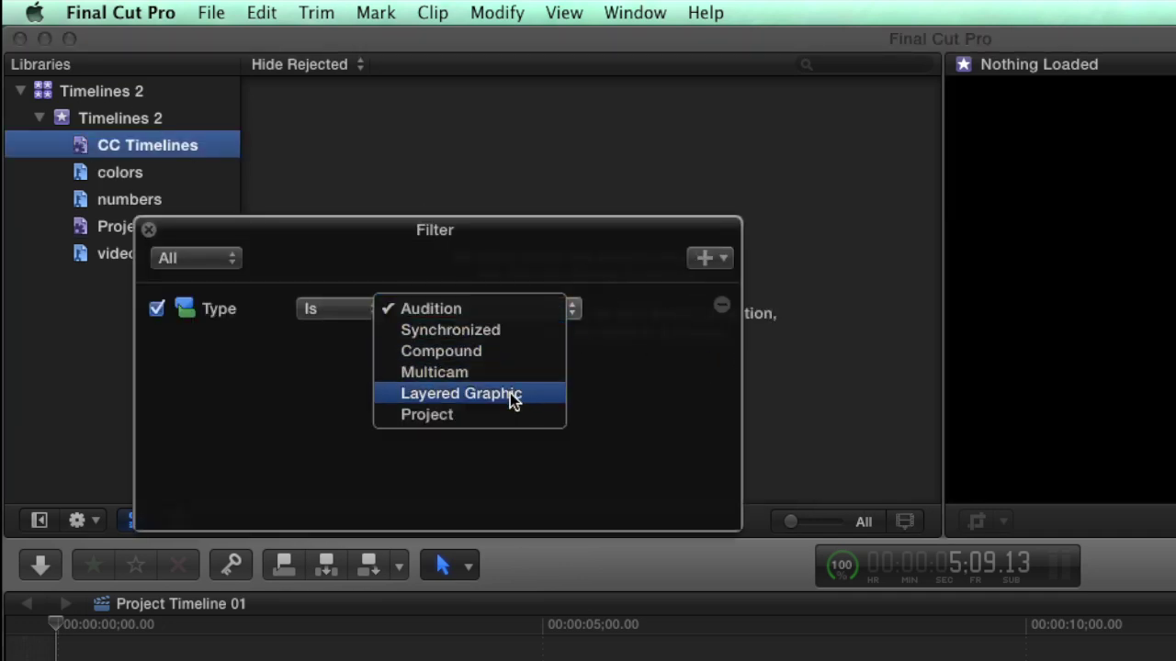
pyautogui.click(509, 353)
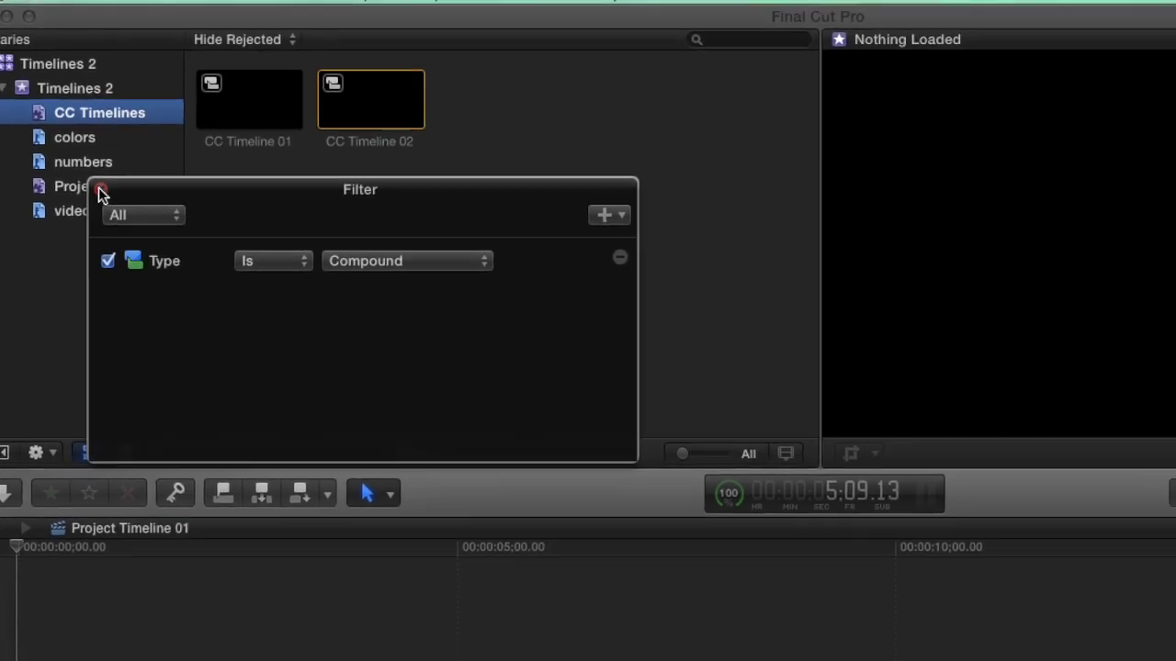
pyautogui.click(101, 191)
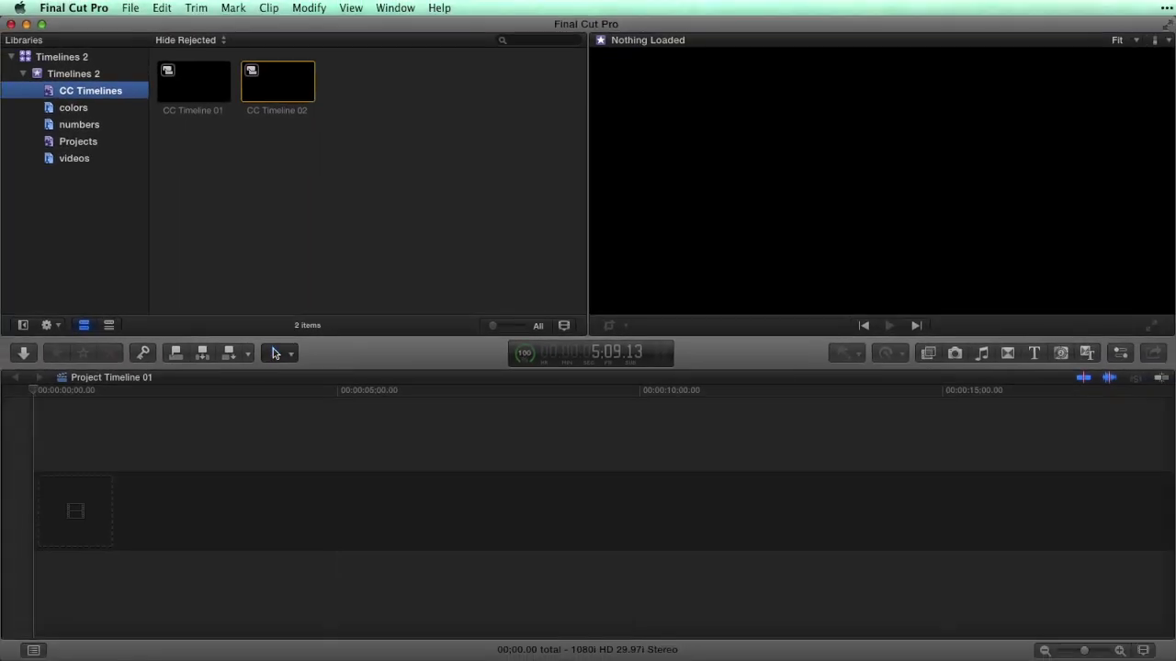
pyautogui.hotkey('alt', 'shift', 'f')
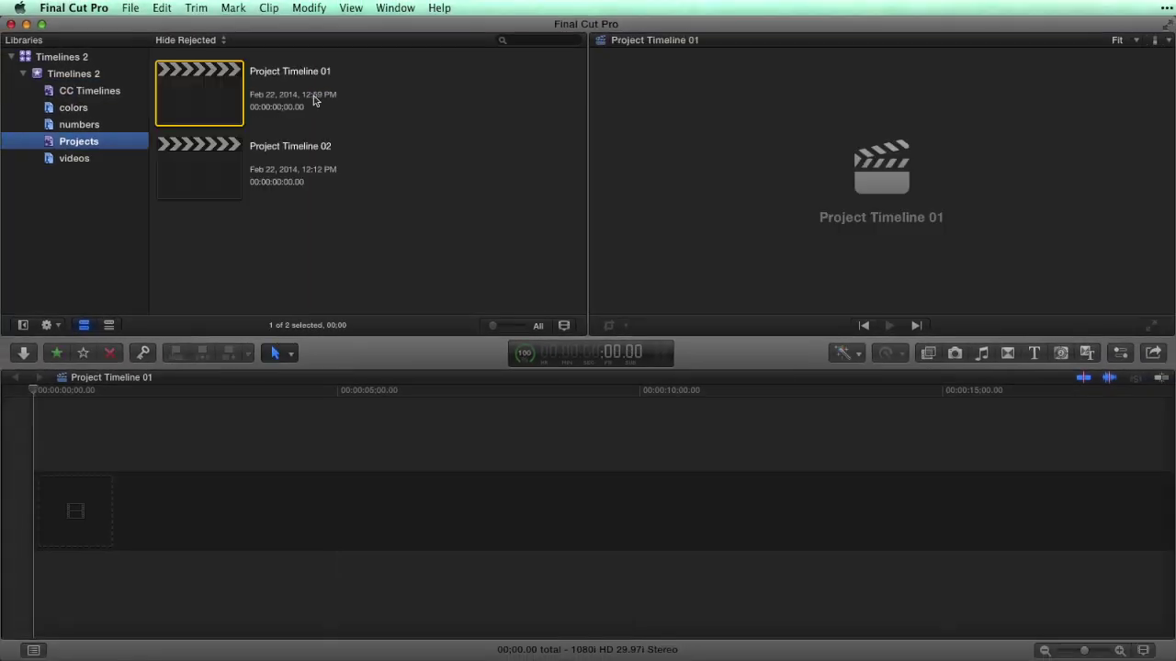
# Open Project Timeline 01 and place Max The Cat, then cupcakes, selecting DC drummer next.
pyautogui.doubleClick(200, 91)
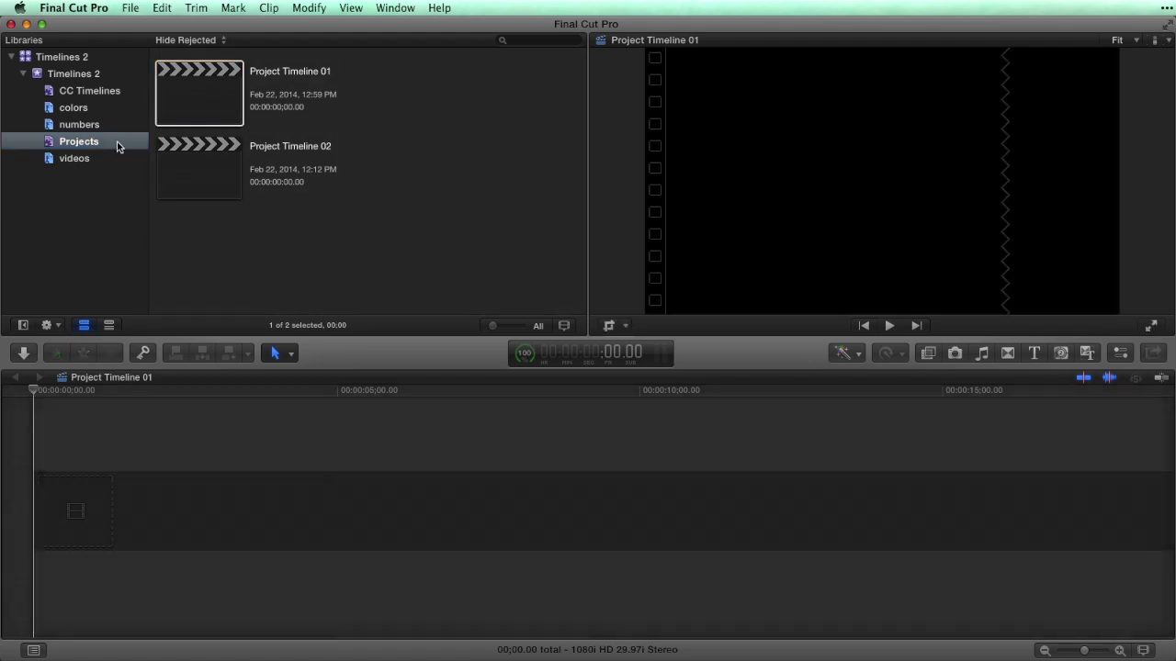
pyautogui.click(77, 77)
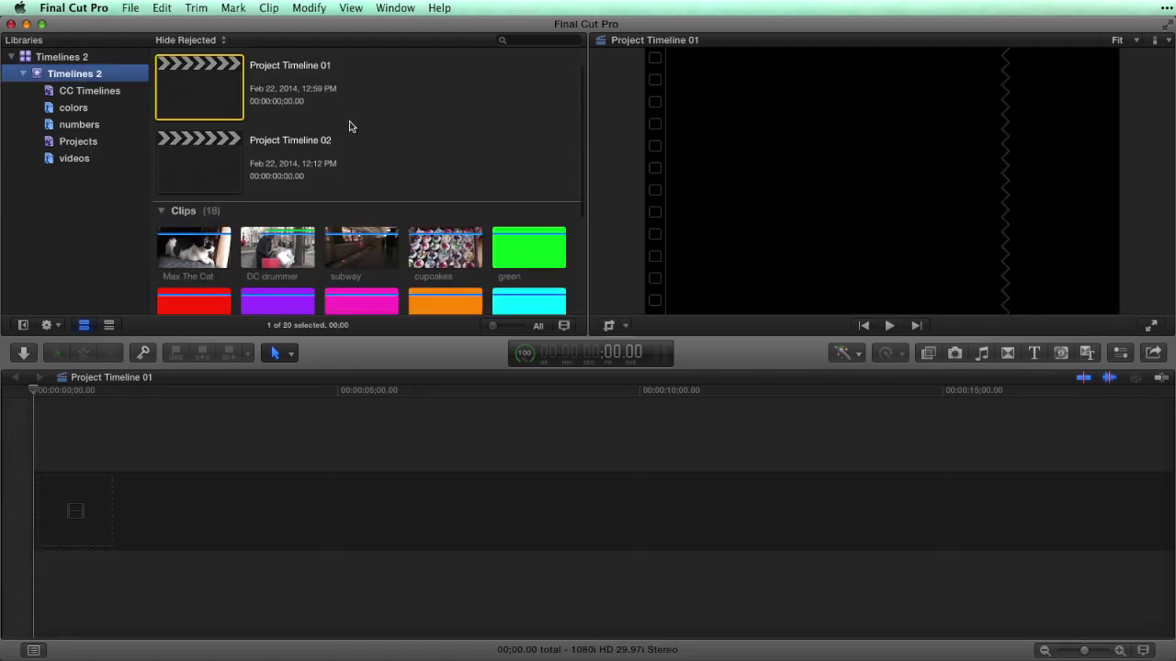
pyautogui.scroll(-5, 275, 128)
pyautogui.click(180, 115)
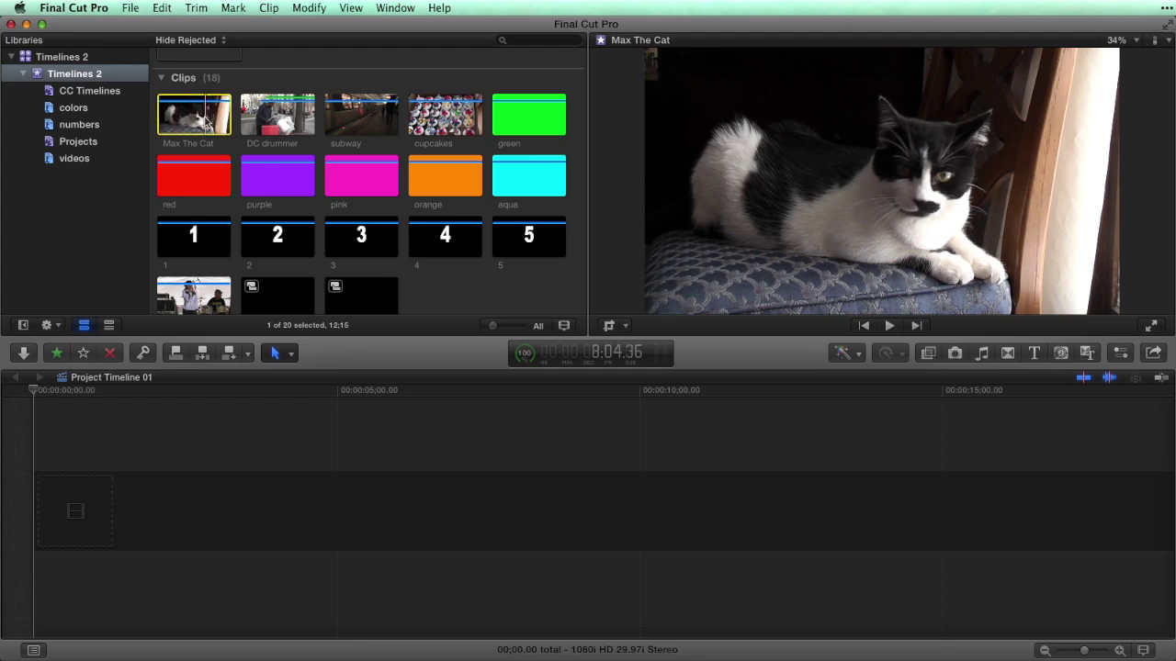
pyautogui.moveTo(201, 114); pyautogui.dragTo(152, 510)
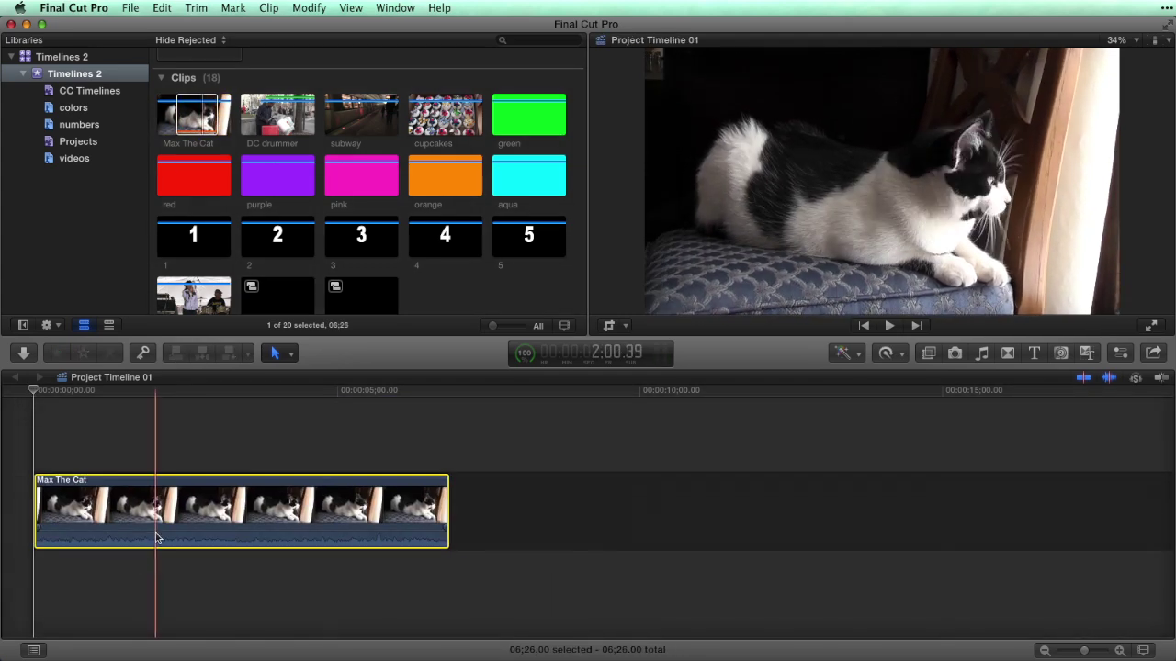
pyautogui.moveTo(428, 116); pyautogui.dragTo(520, 455)
pyautogui.click(276, 115)
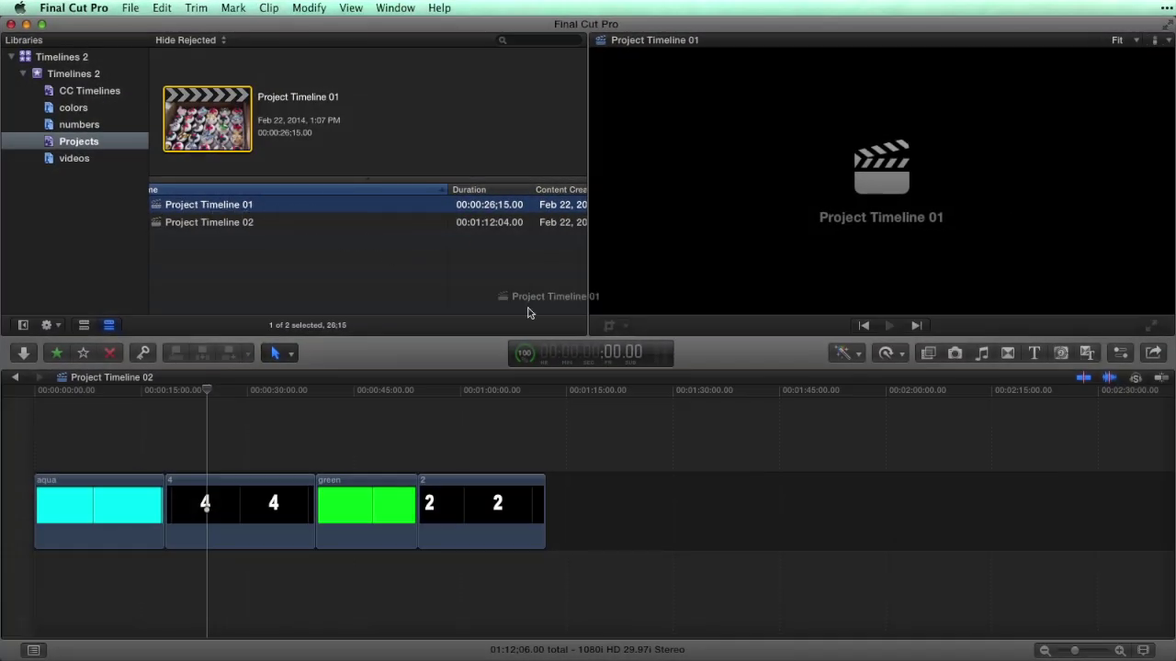
# Append CC Timeline 01 from the CC Timelines collection after the 2 clip in Project Timeline 02.
pyautogui.moveTo(528, 313); pyautogui.dragTo(664, 517)
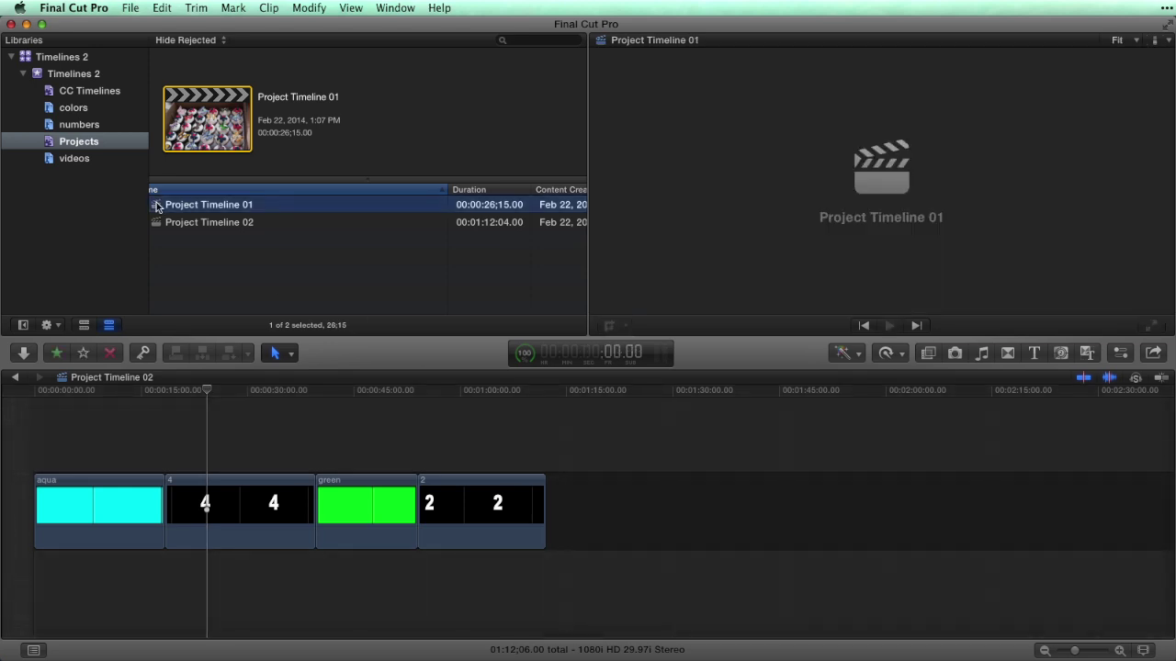
pyautogui.moveTo(157, 207); pyautogui.dragTo(576, 500)
pyautogui.click(89, 91)
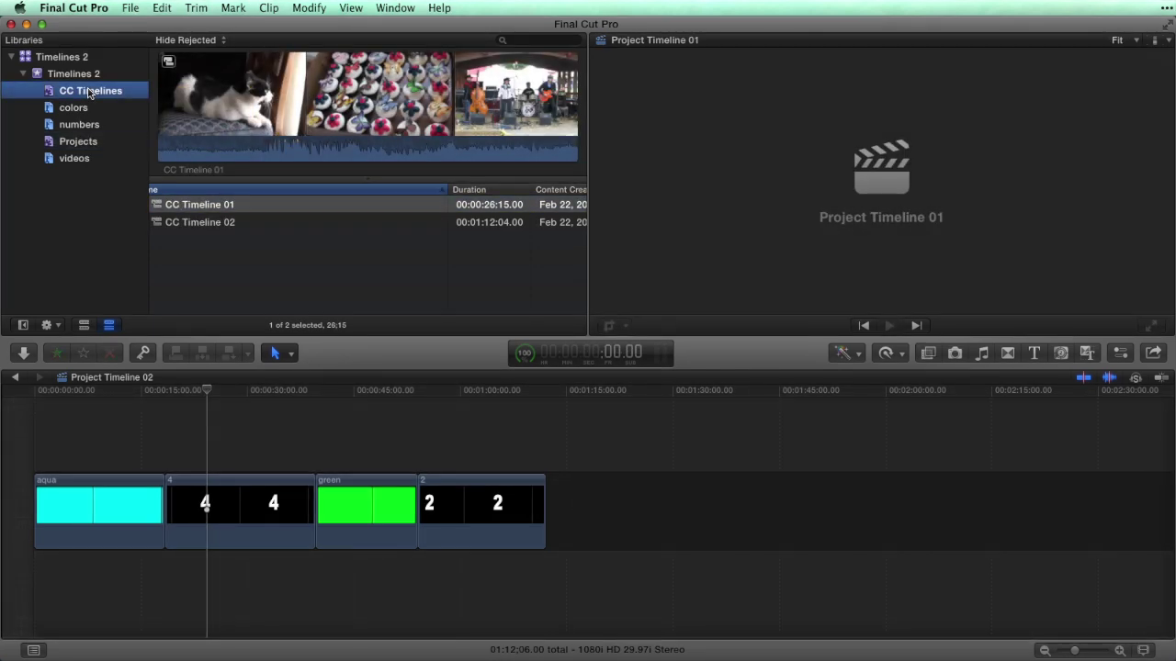
pyautogui.click(158, 208)
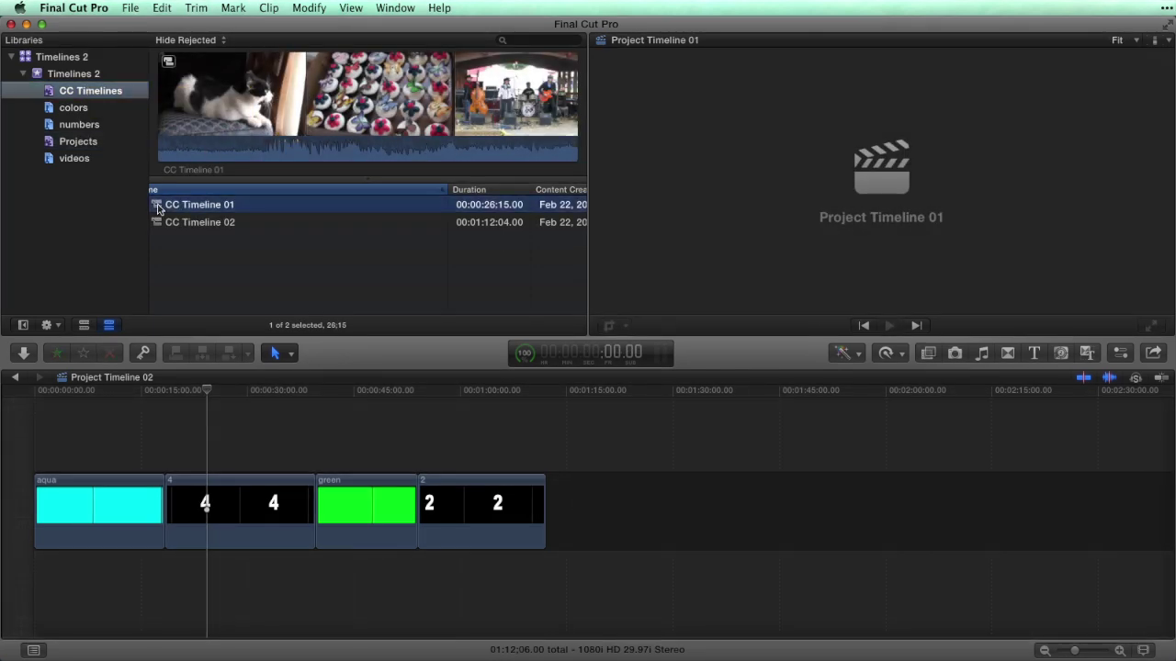
pyautogui.moveTo(384, 299); pyautogui.dragTo(585, 491)
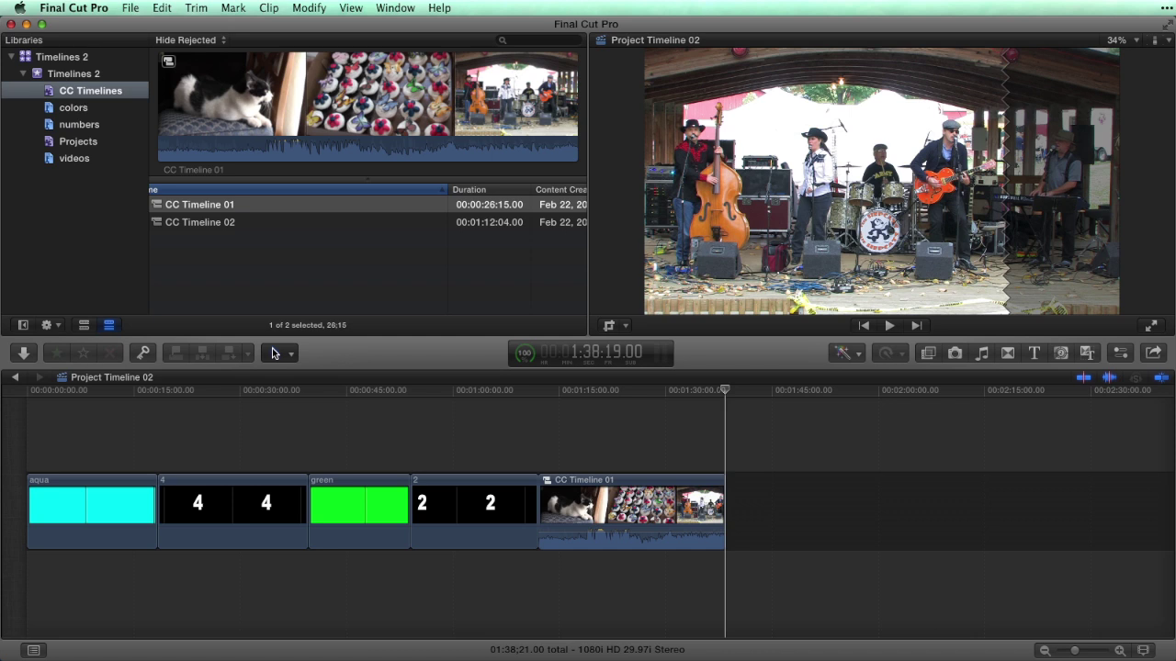
pyautogui.press('Up')
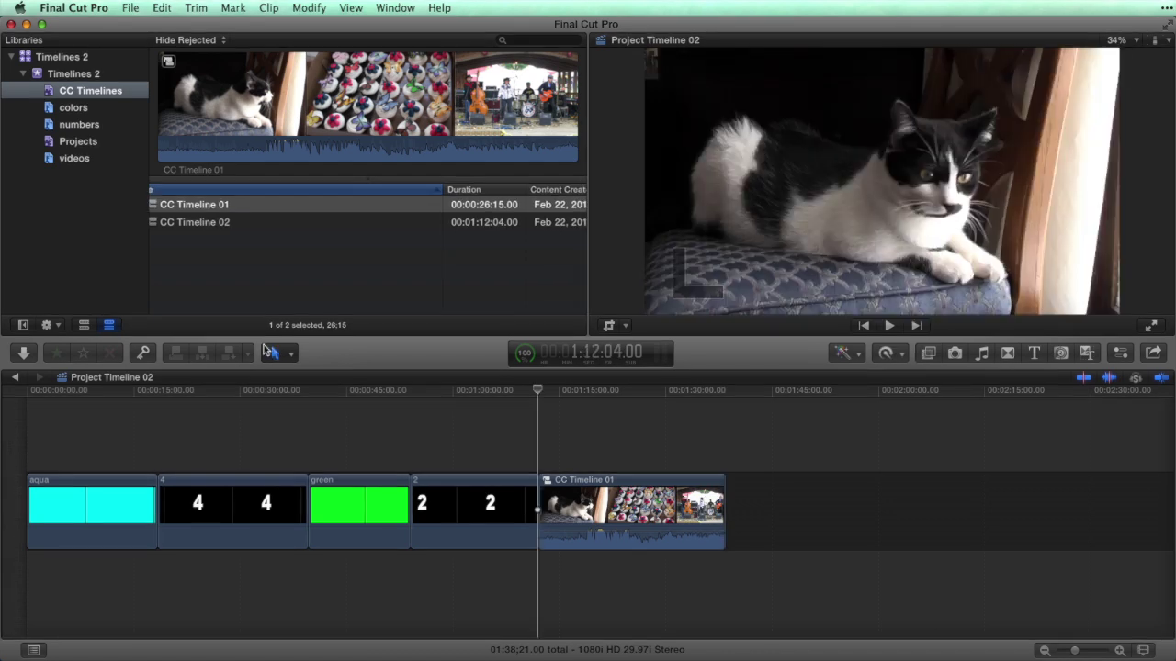
# Export the Timelines 2 event as Timelines 2.fcpxml via File > Export Event XML.
pyautogui.click(38, 74)
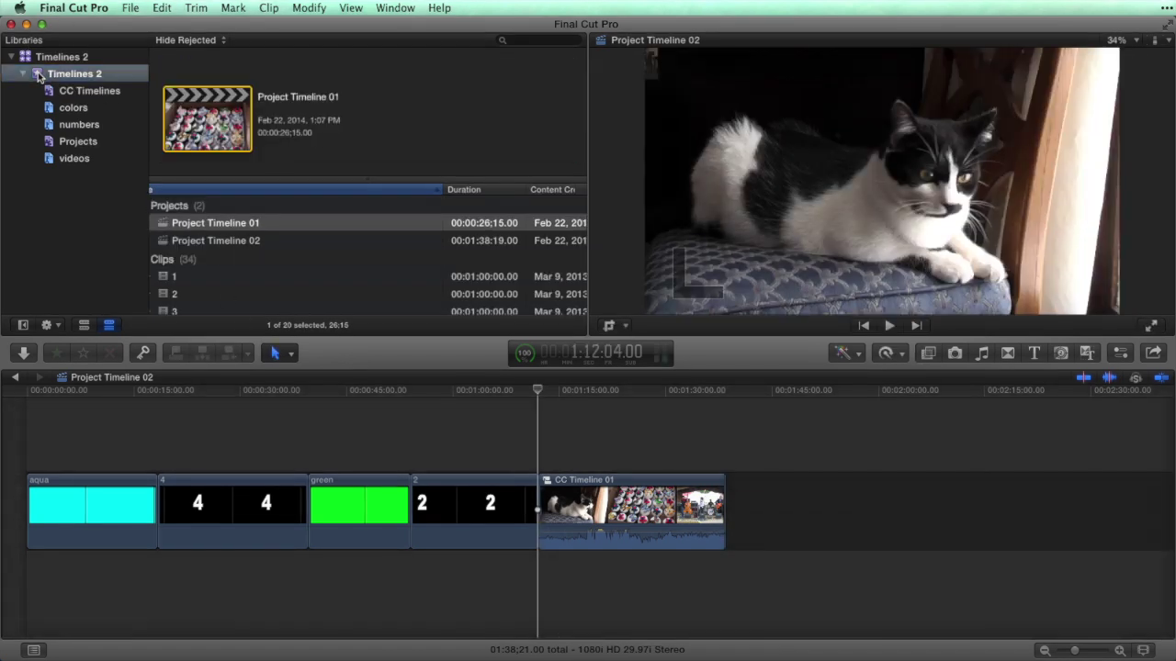
pyautogui.click(132, 8)
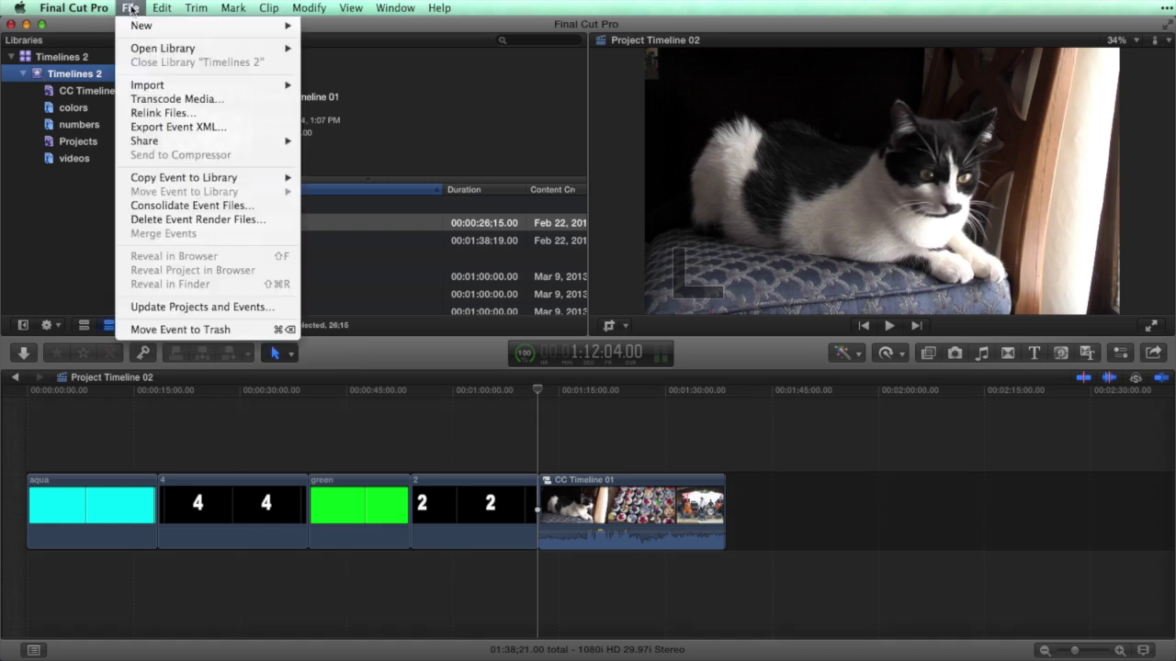
pyautogui.click(194, 128)
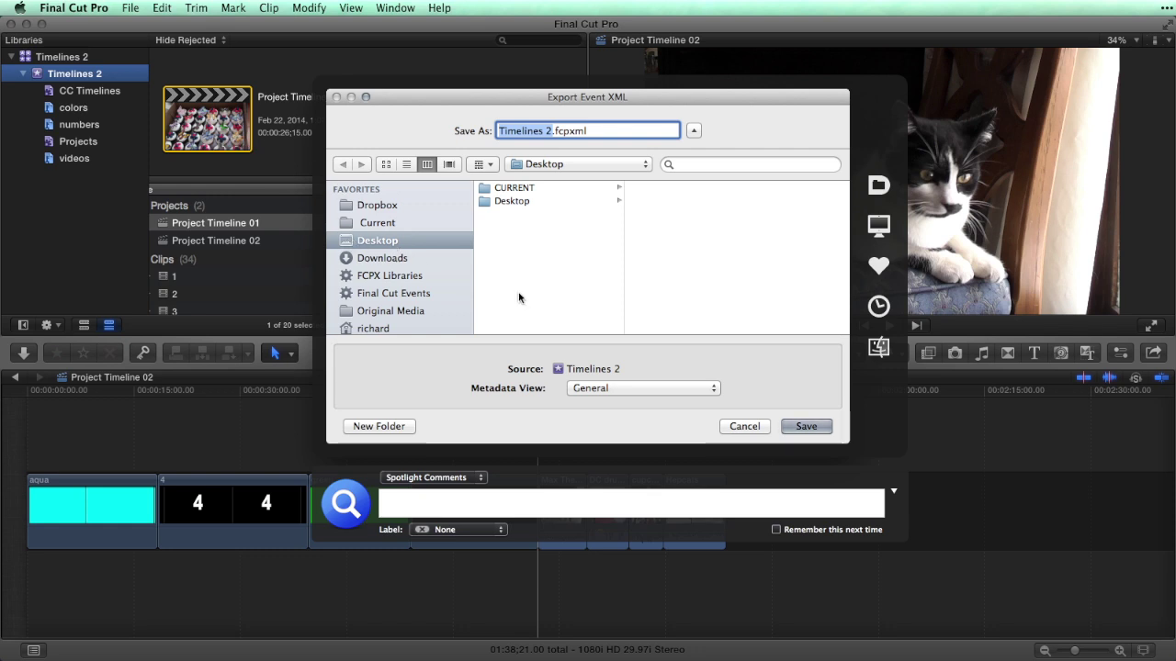
pyautogui.click(819, 426)
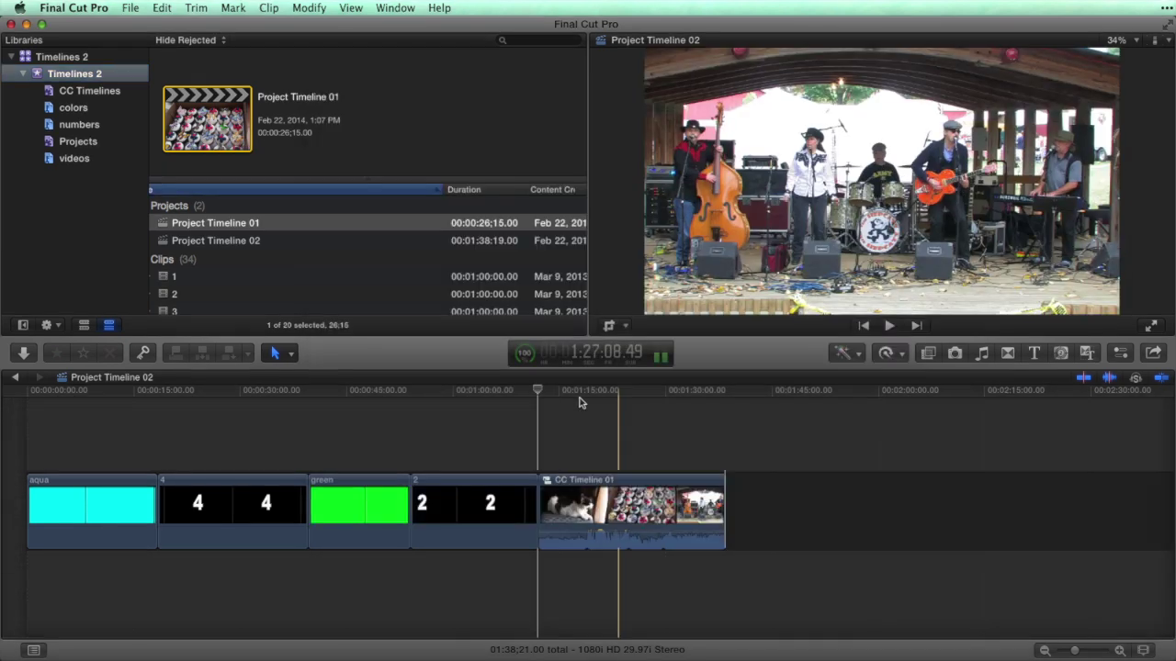
# Import Timelines 2.fcpxml as the new event Timelines 2 2 and show its collections.
pyautogui.click(131, 8)
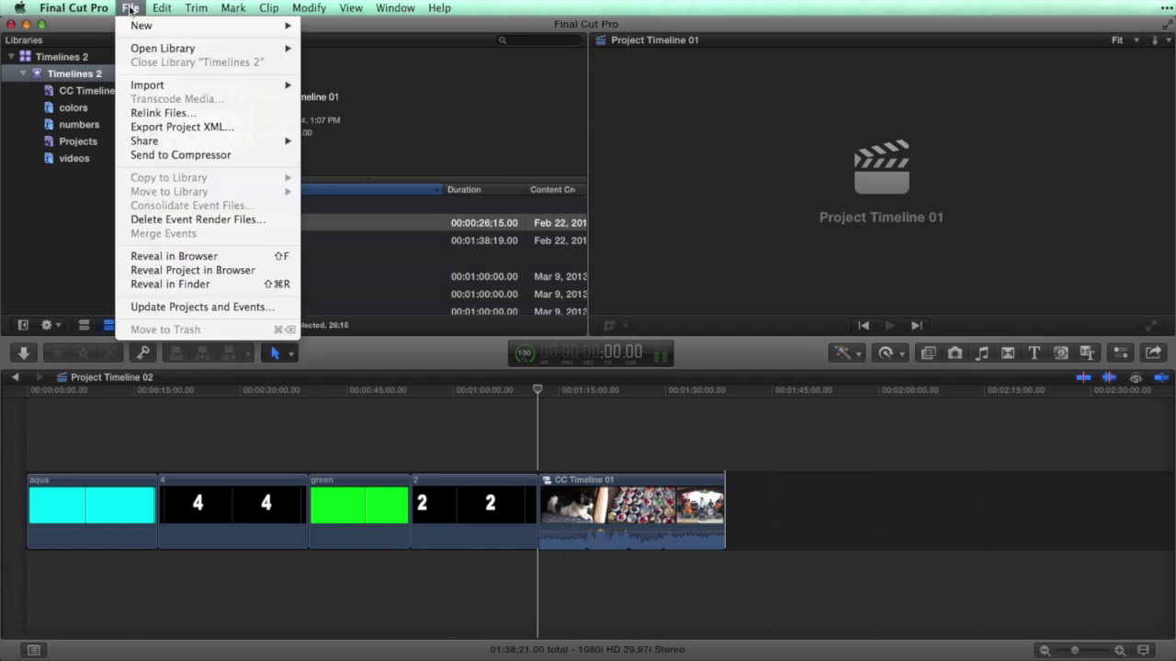
pyautogui.moveTo(156, 87)
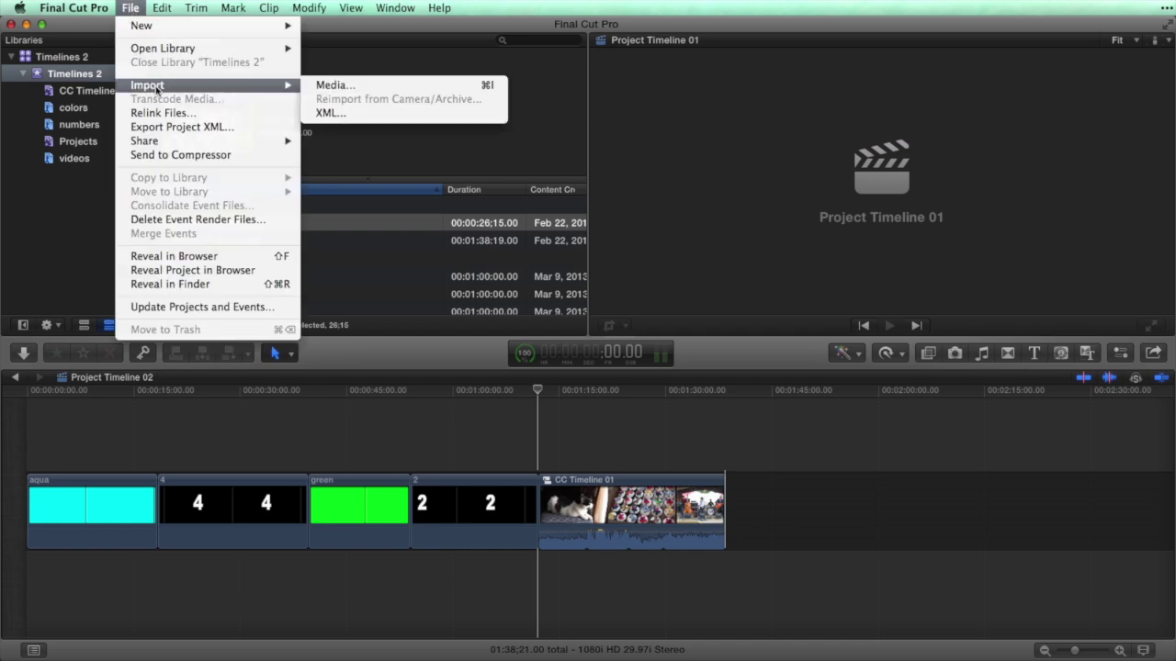
pyautogui.click(330, 113)
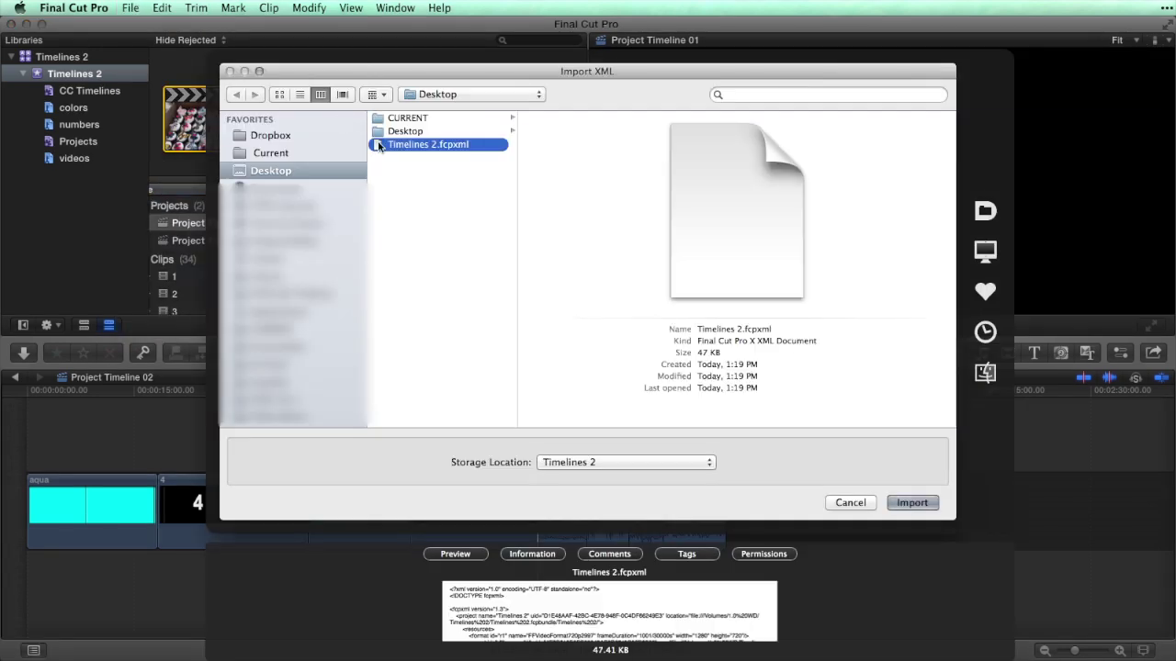
pyautogui.click(926, 502)
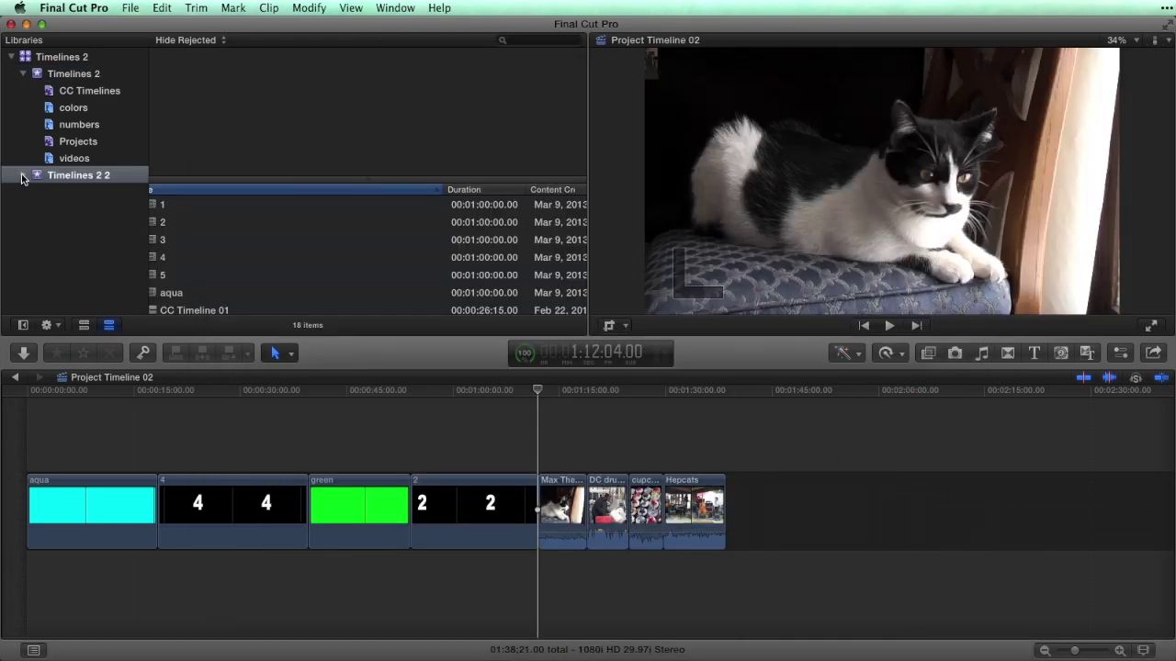
pyautogui.click(22, 178)
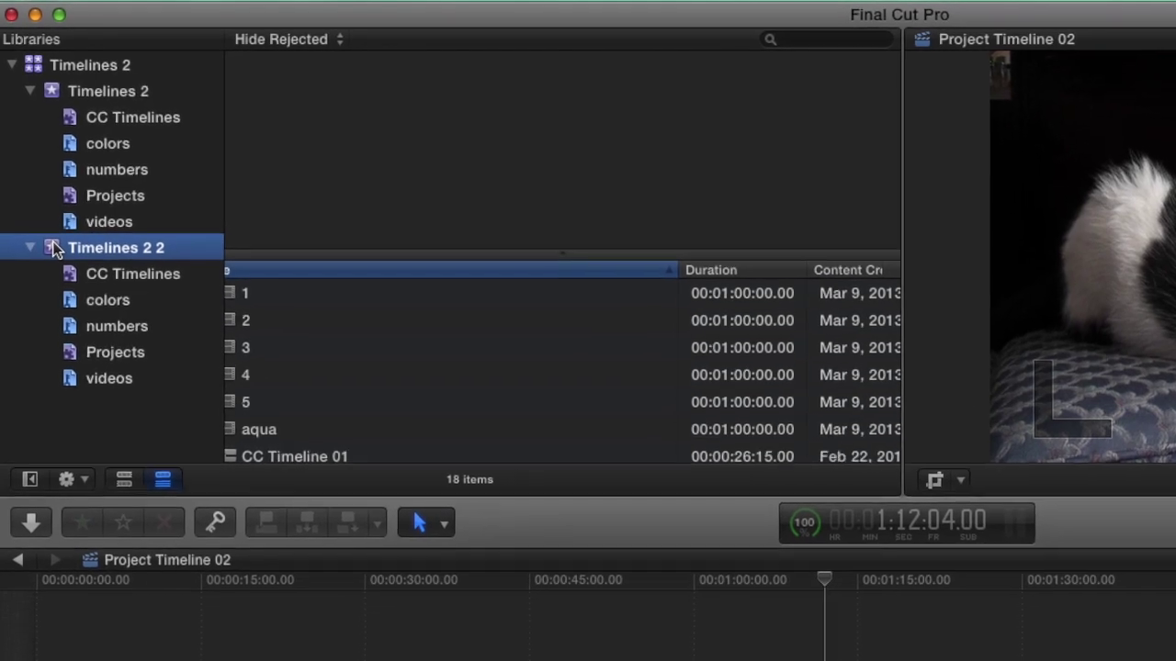
pyautogui.hscroll(-2, 295, 278)
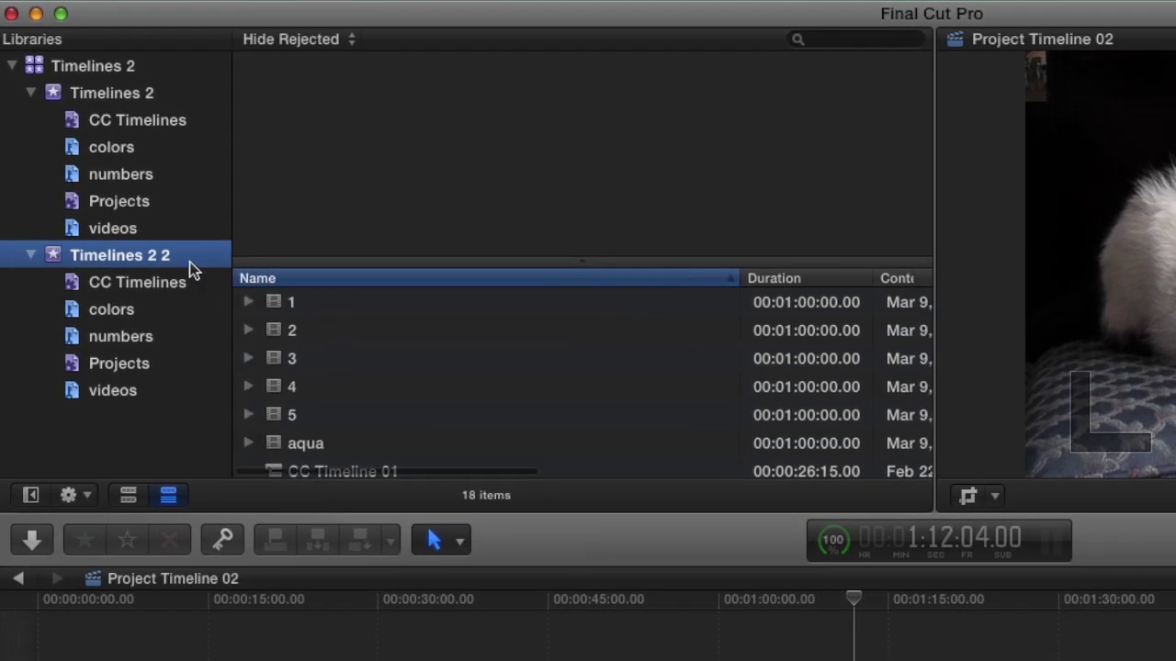
pyautogui.click(128, 367)
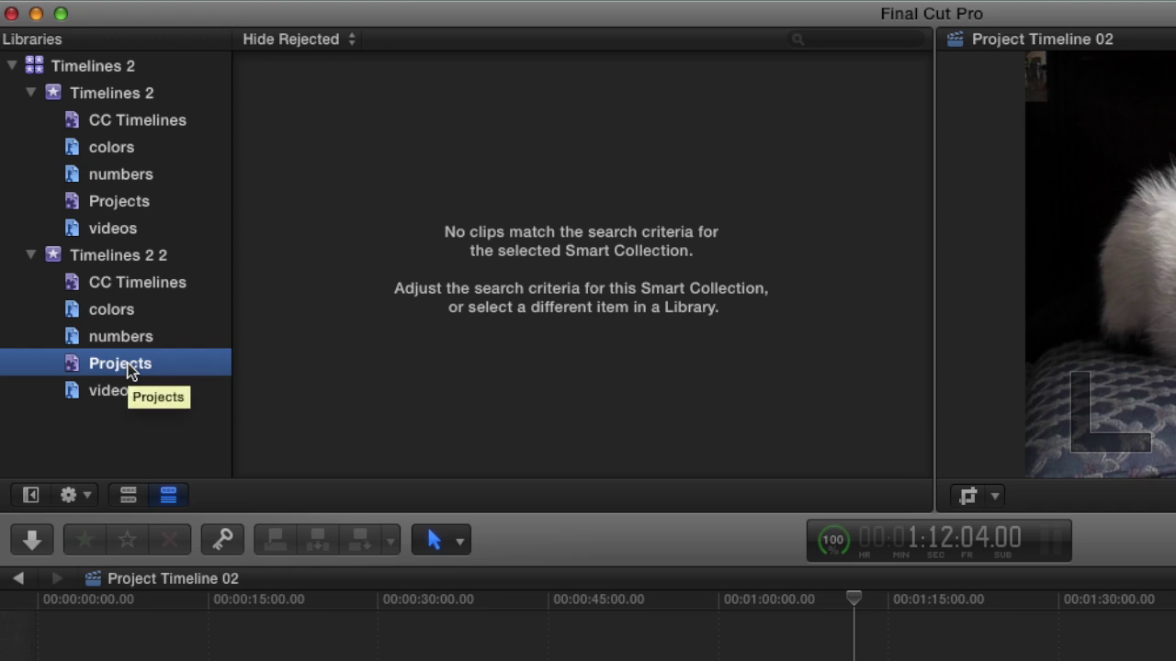
pyautogui.click(120, 257)
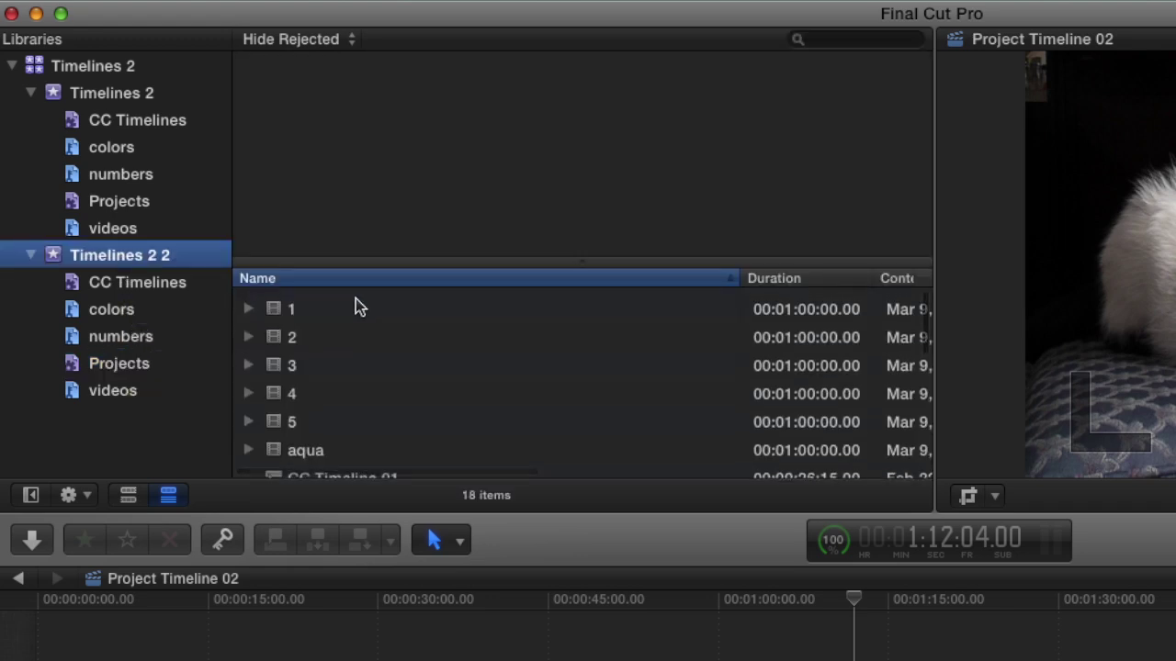
pyautogui.scroll(-10, 364, 297)
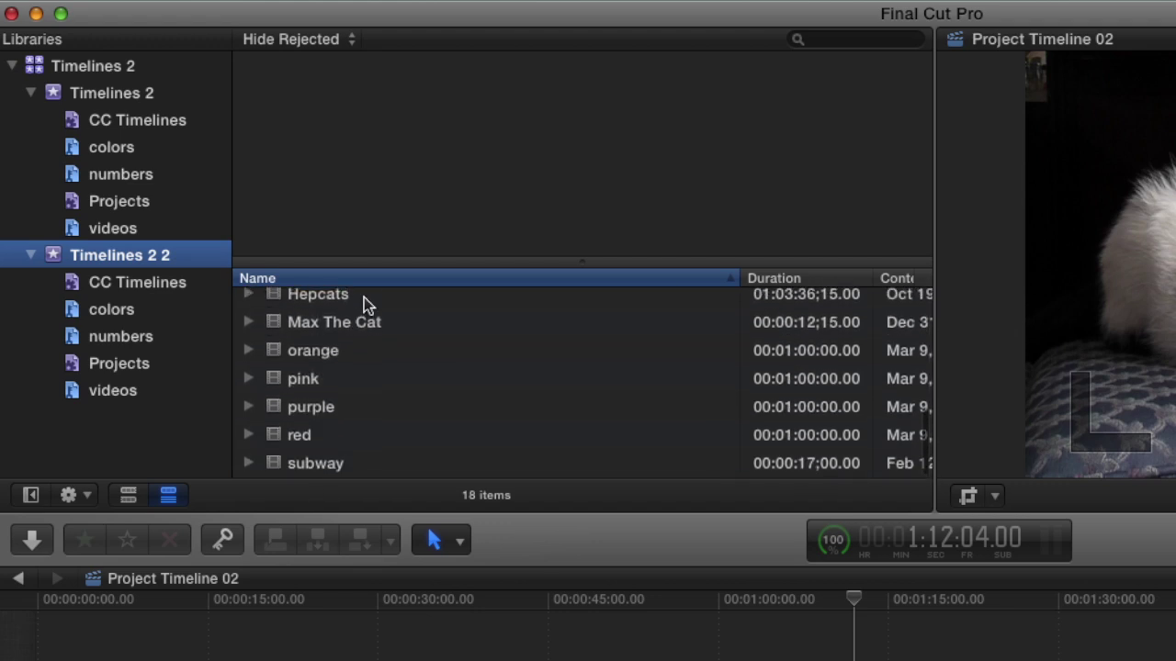
pyautogui.scroll(5, 394, 381)
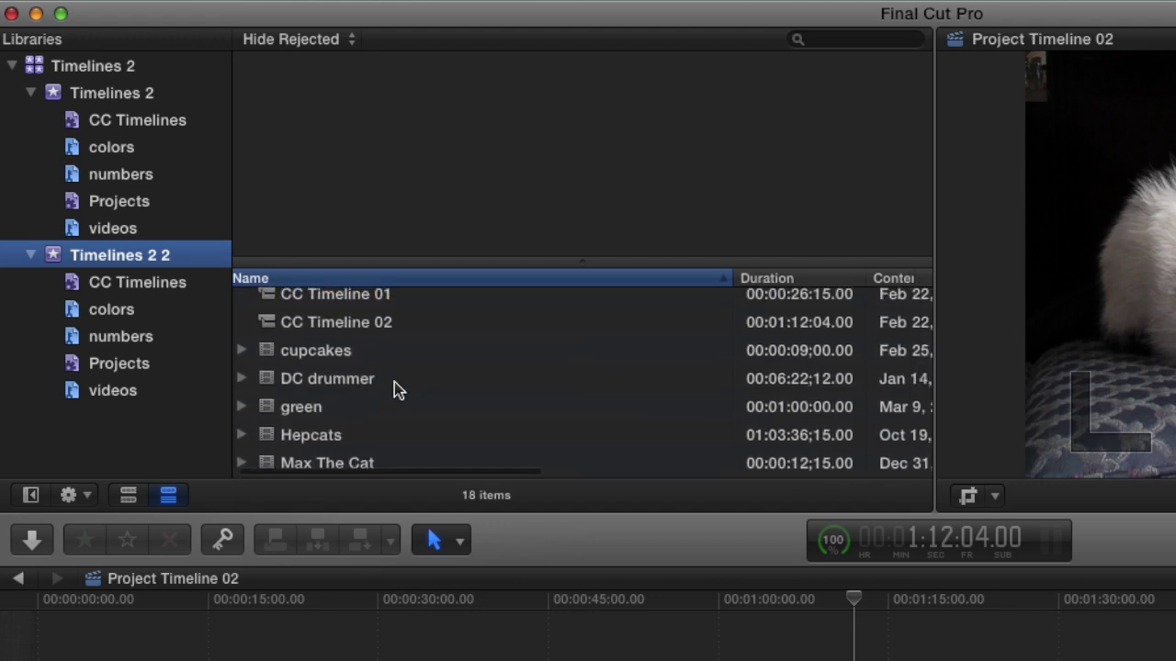
pyautogui.scroll(1, 368, 375)
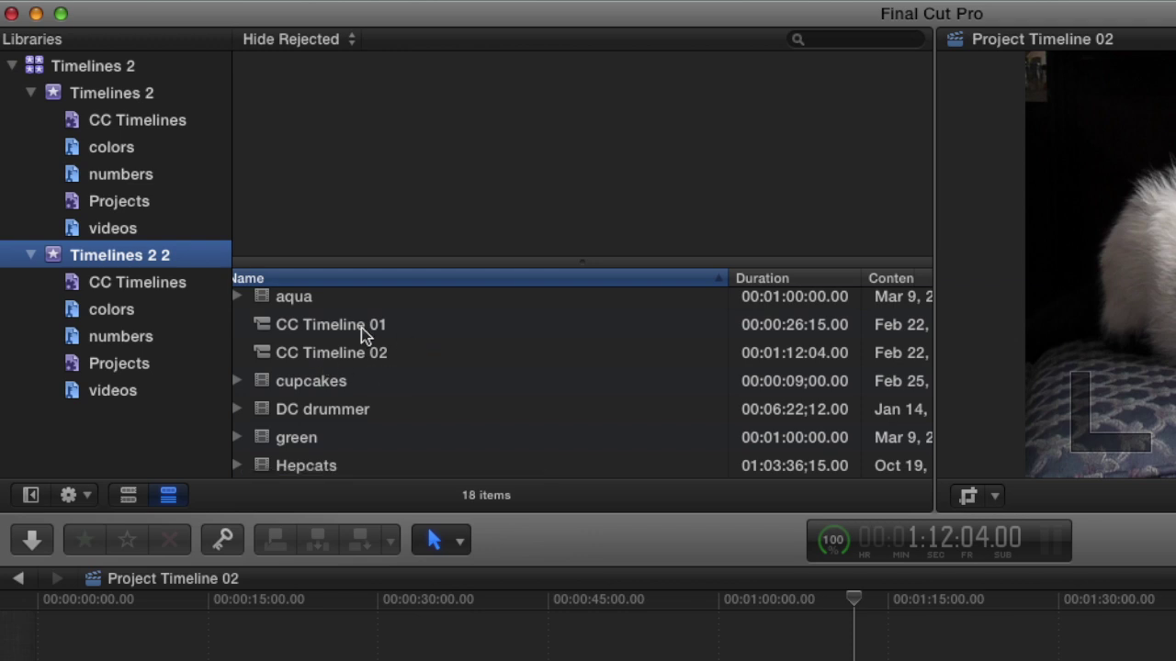
pyautogui.click(130, 363)
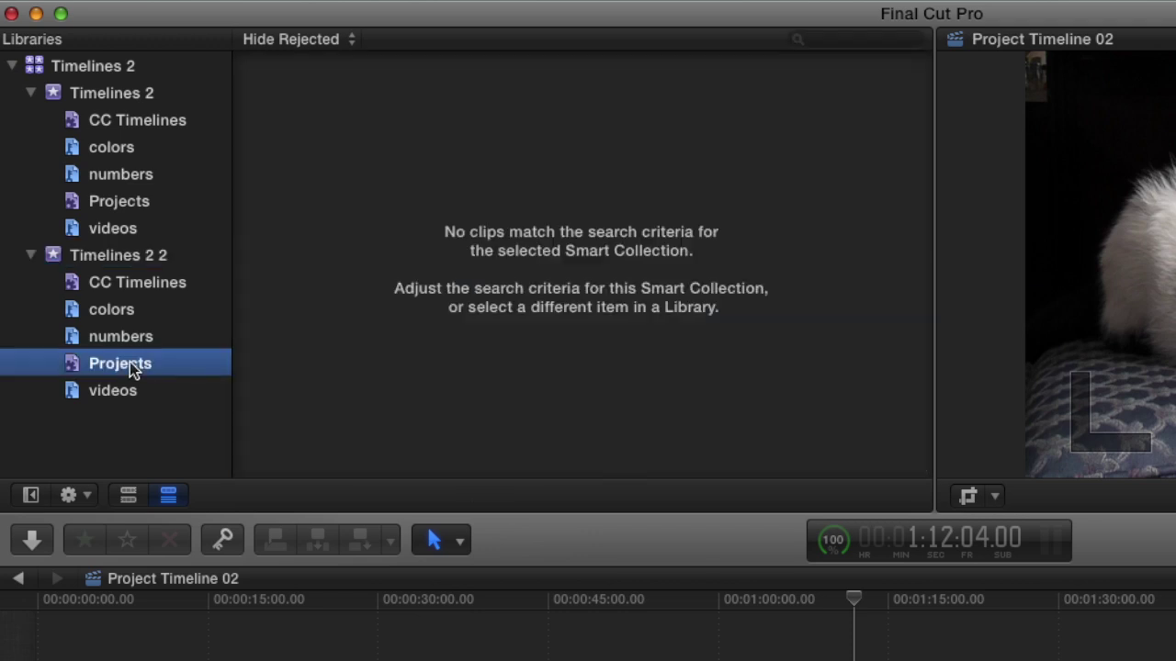
pyautogui.click(135, 261)
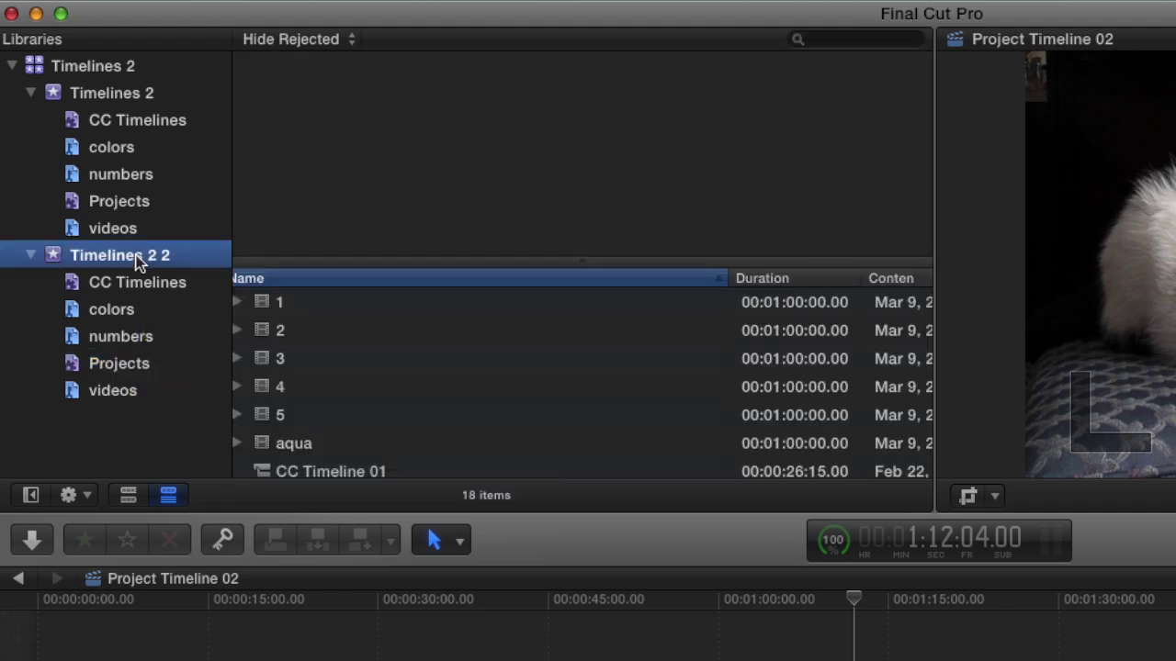
pyautogui.hscroll(-2, 305, 306)
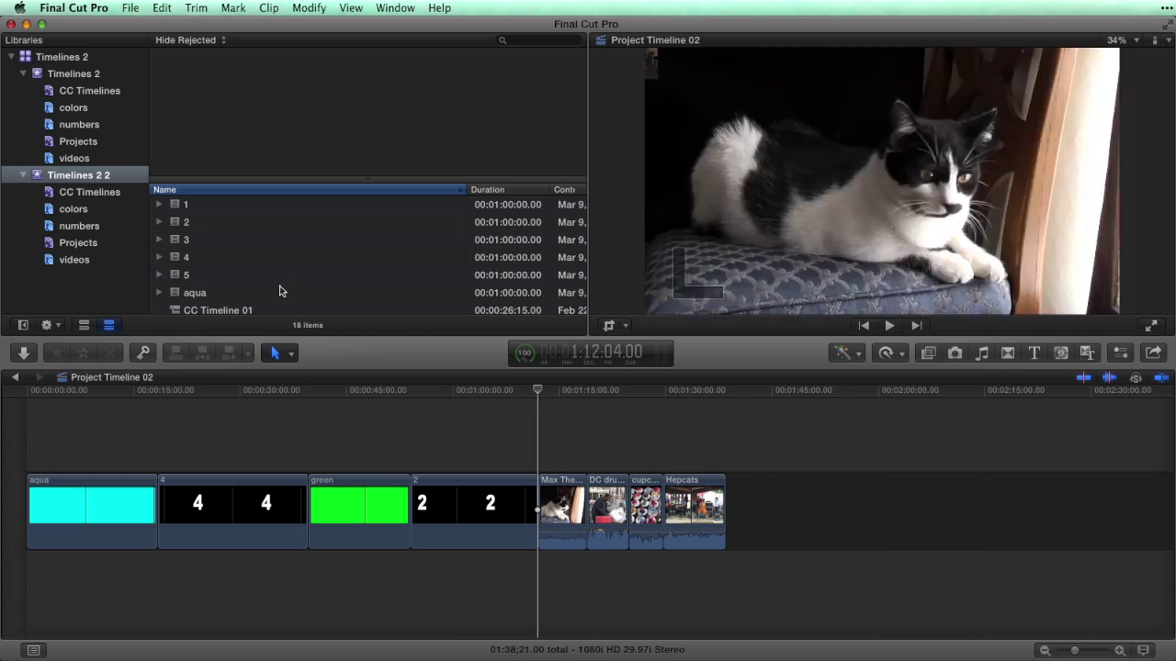
# Change the Timelines 2 2 CC Timelines filter from Type Is Audition to Compound.
pyautogui.scroll(-3, 248, 267)
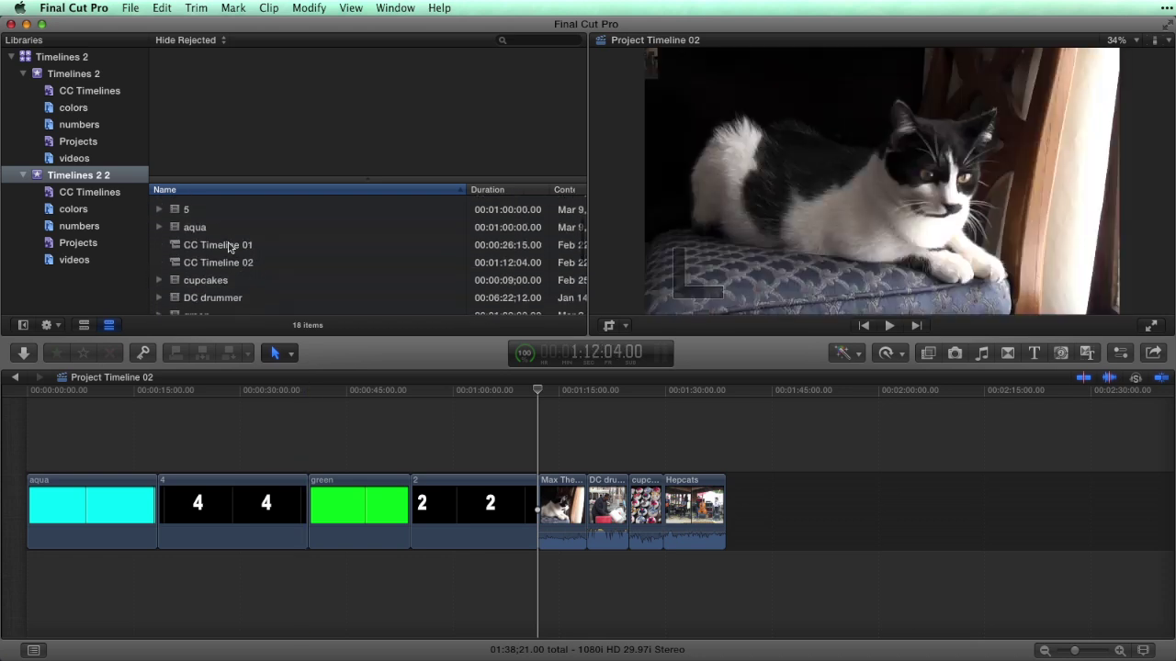
pyautogui.click(96, 195)
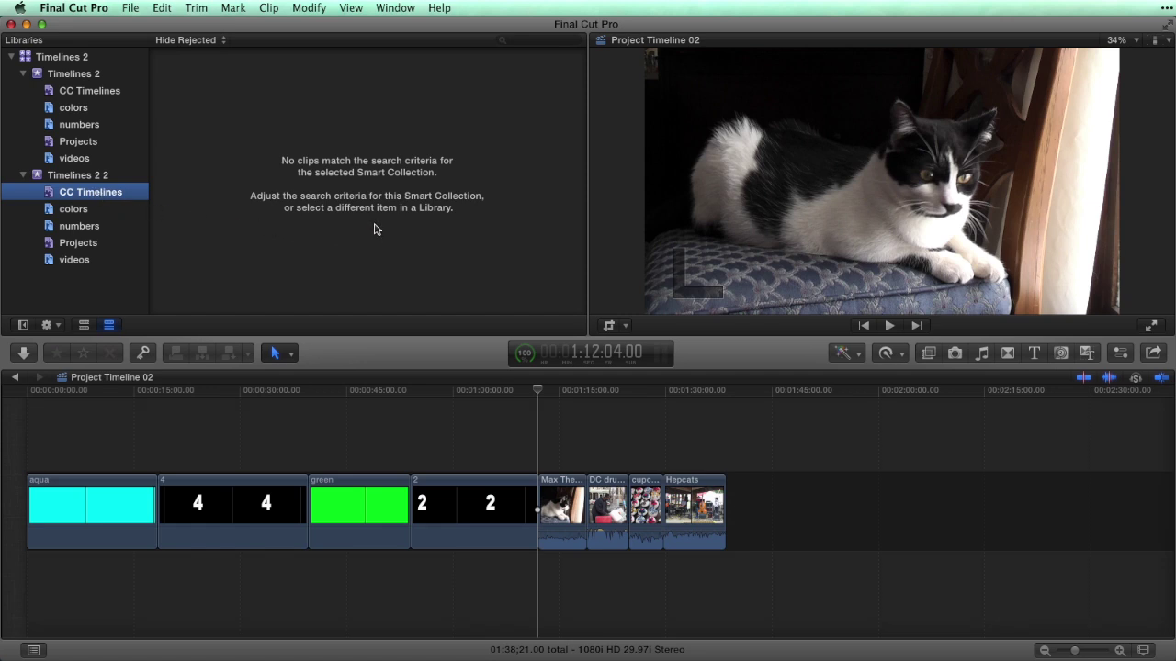
pyautogui.doubleClick(54, 196)
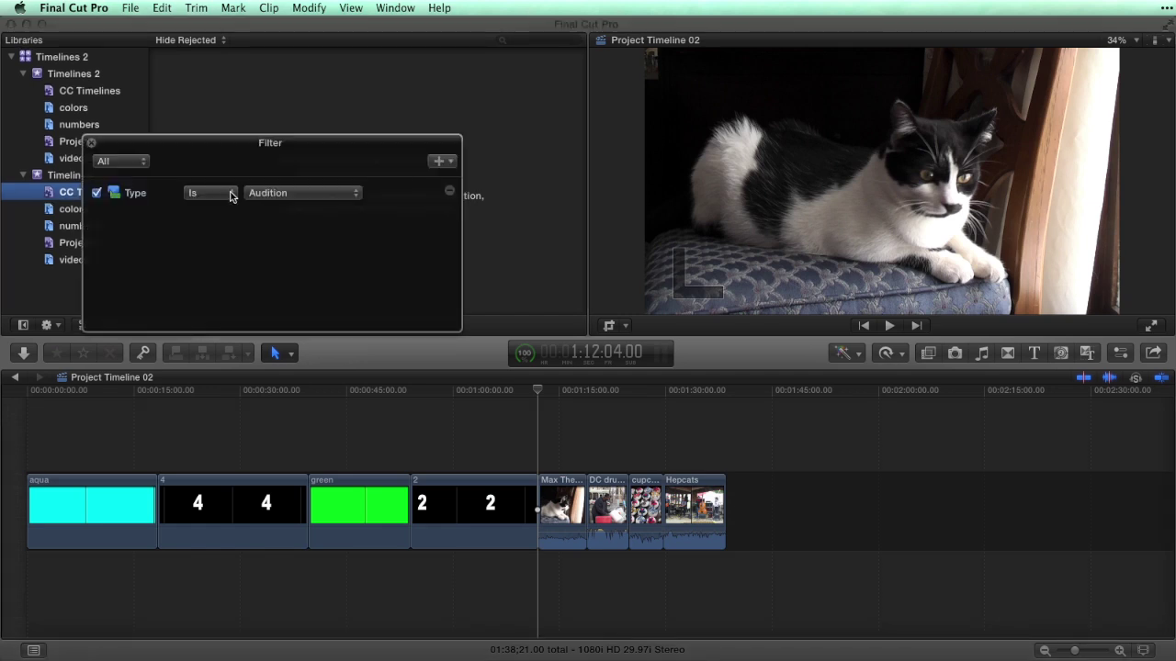
pyautogui.click(340, 193)
pyautogui.click(323, 218)
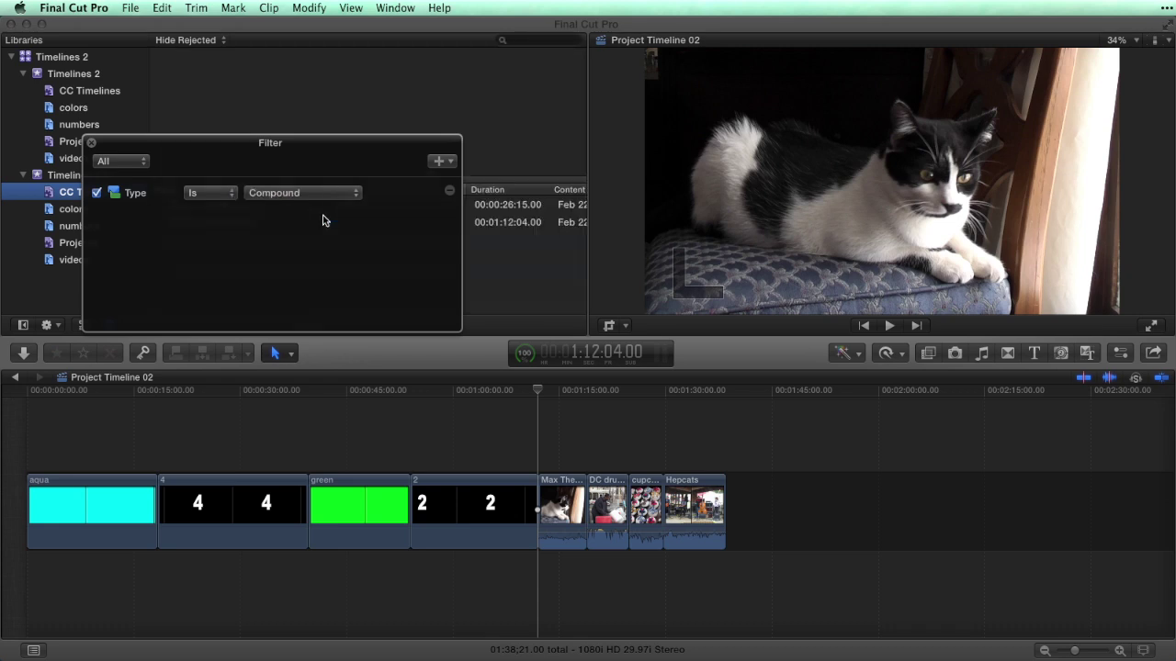
pyautogui.click(92, 145)
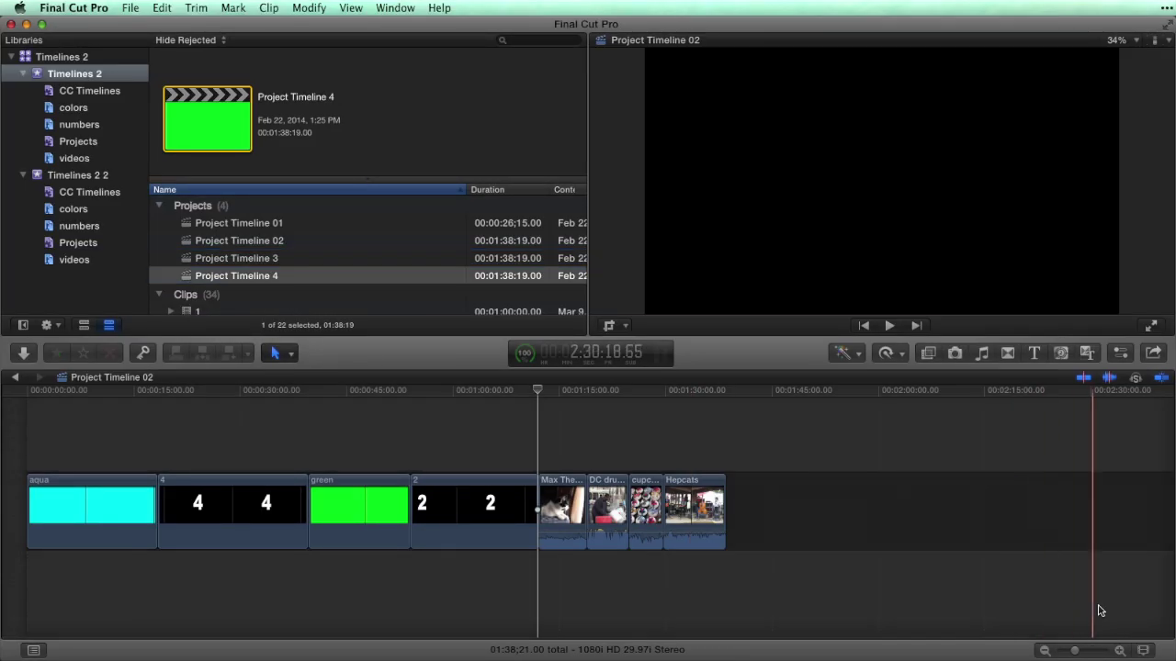
# With Finder visible beside the editor, duplicate Project Timeline 4 repeatedly with Cmd-D.
pyautogui.moveTo(1167, 651); pyautogui.dragTo(1031, 635)
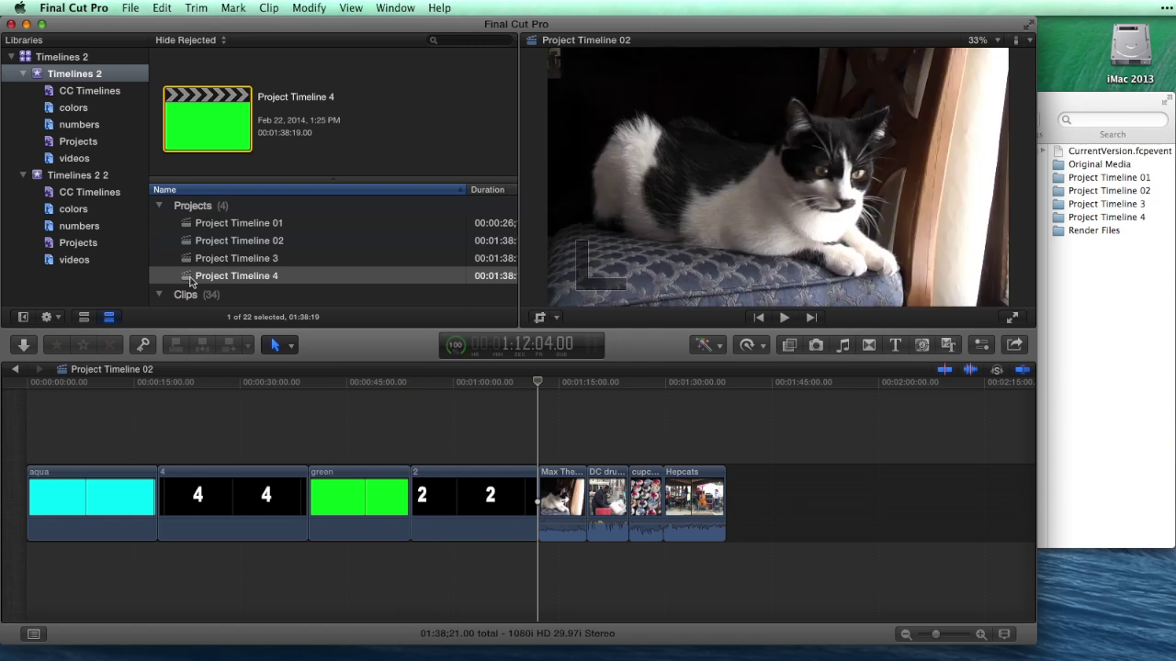
pyautogui.click(187, 276)
pyautogui.press('super+d')
pyautogui.press('super+d')
pyautogui.press('super+d')
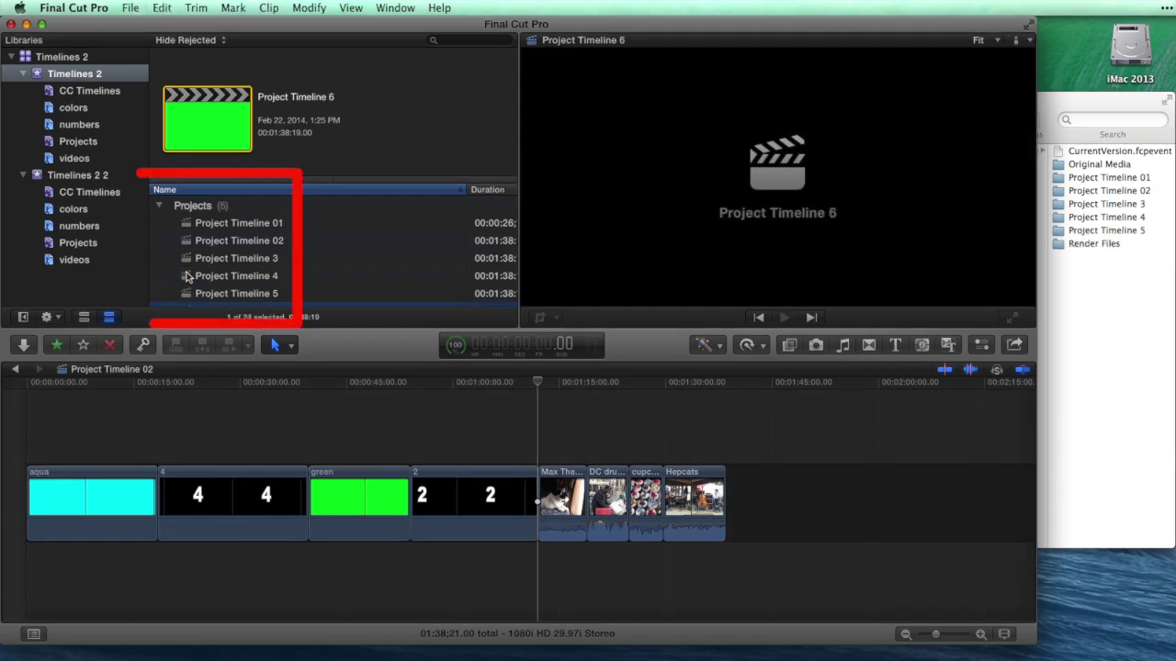
pyautogui.press('super+d')
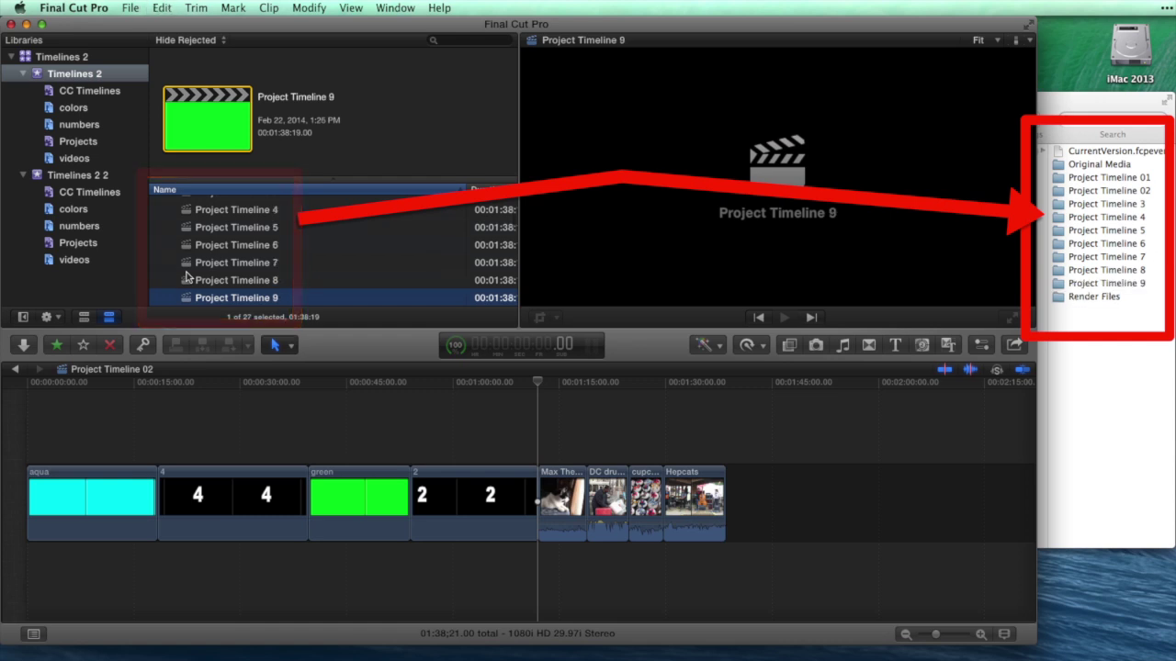
pyautogui.press('super+d')
pyautogui.press('super+d')
# Step through Project Timeline 10 back down to 3, opening Project Timeline 3.
pyautogui.scroll(-1, 186, 276)
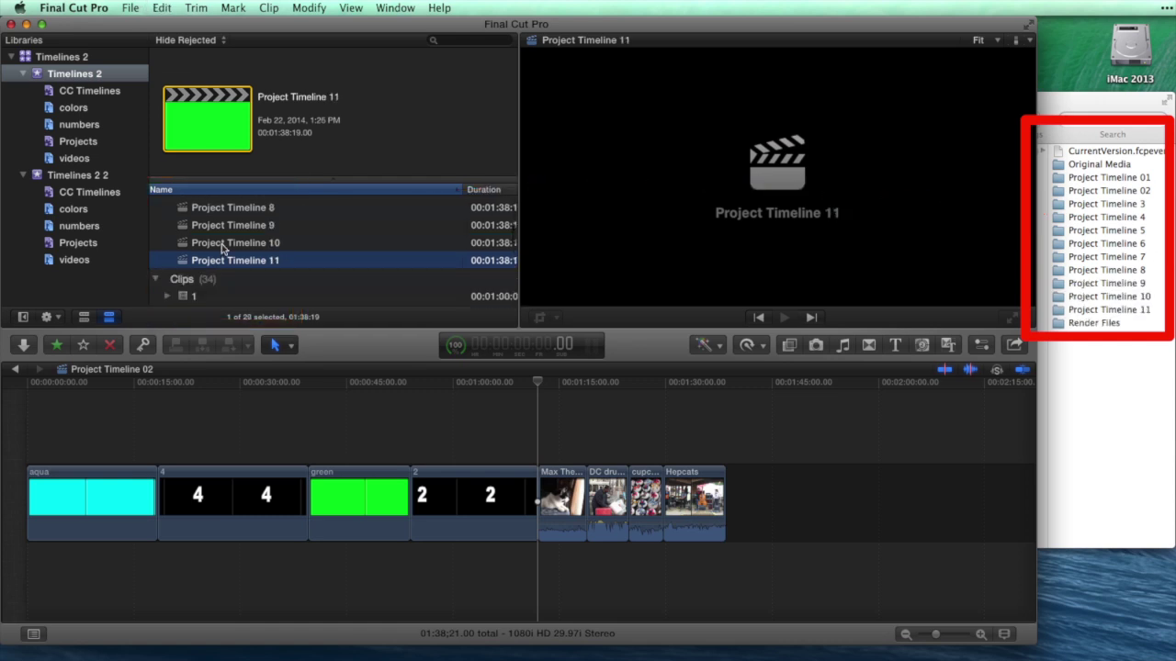
pyautogui.click(188, 242)
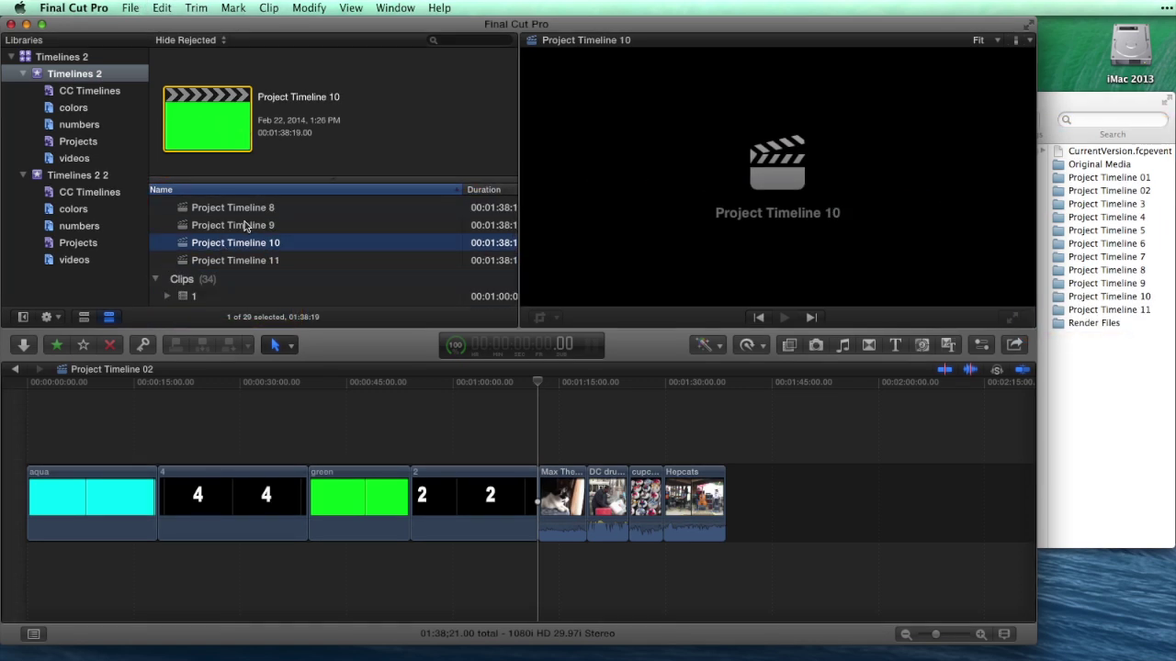
pyautogui.click(246, 227)
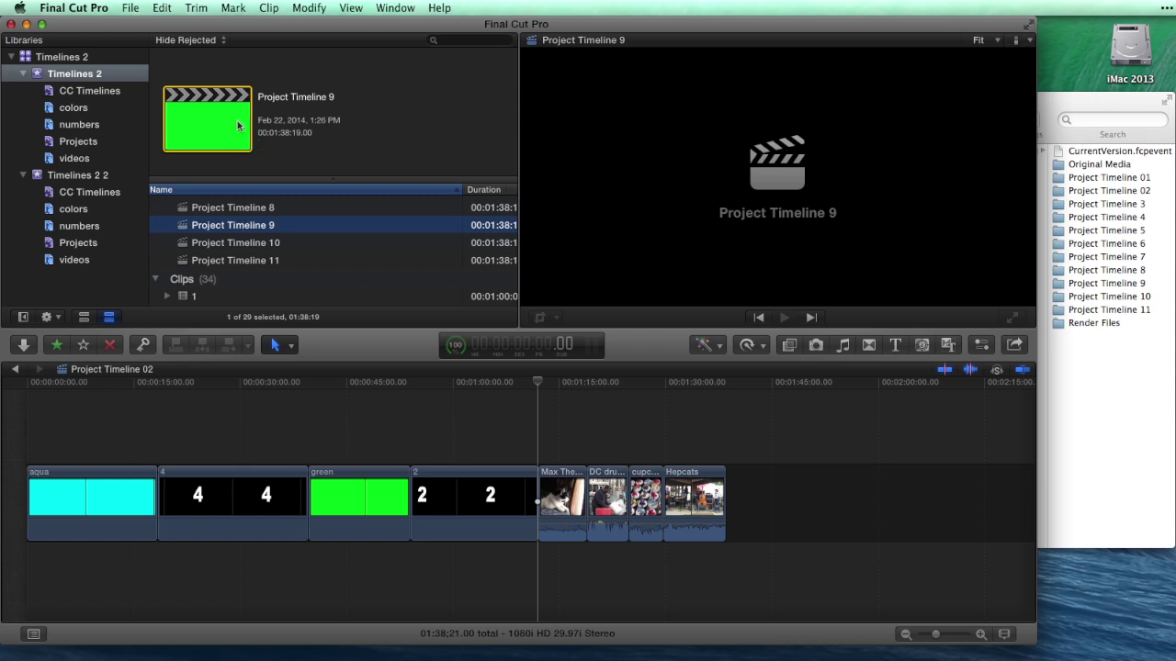
pyautogui.click(247, 209)
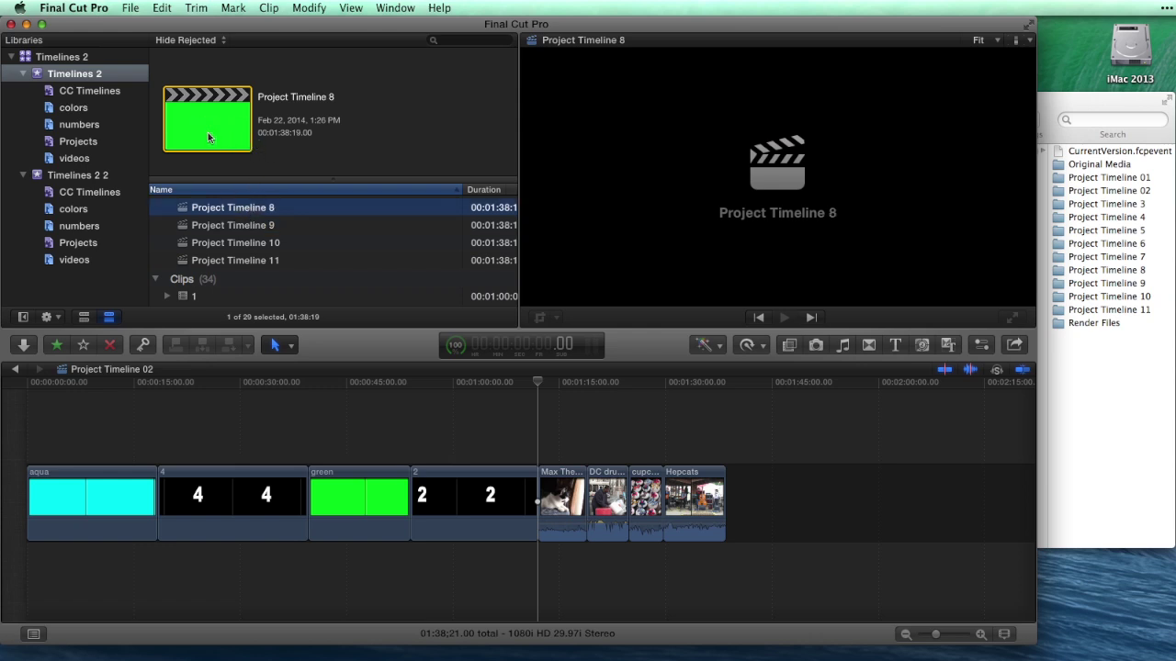
pyautogui.scroll(2, 258, 220)
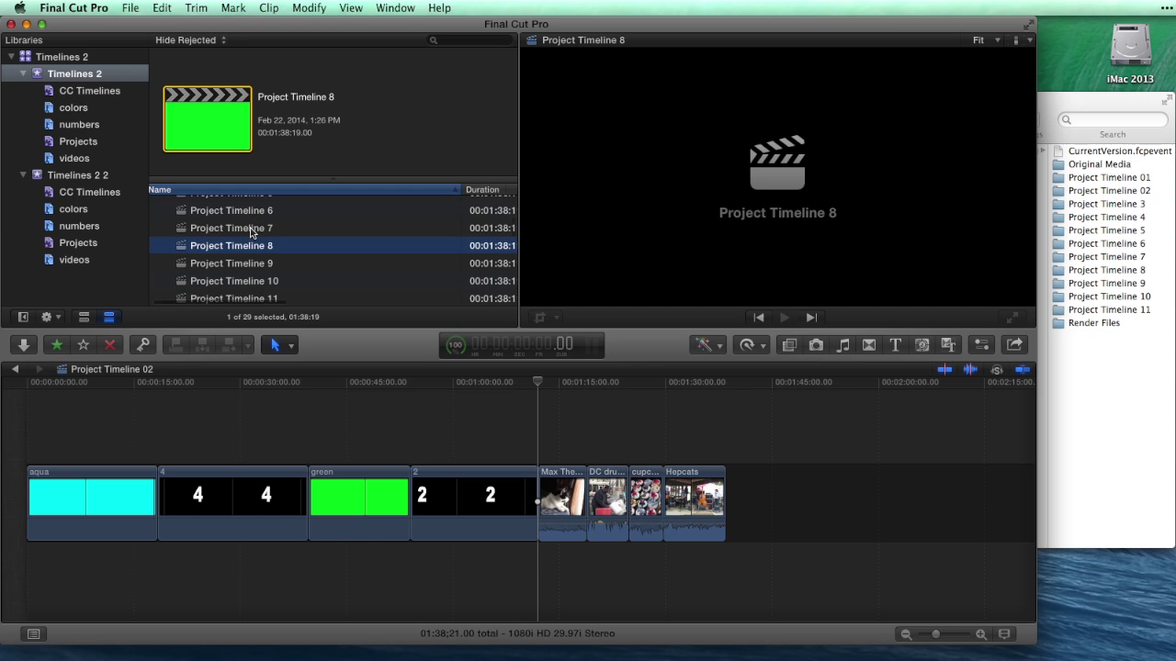
pyautogui.click(252, 229)
pyautogui.click(233, 213)
pyautogui.scroll(2, 233, 213)
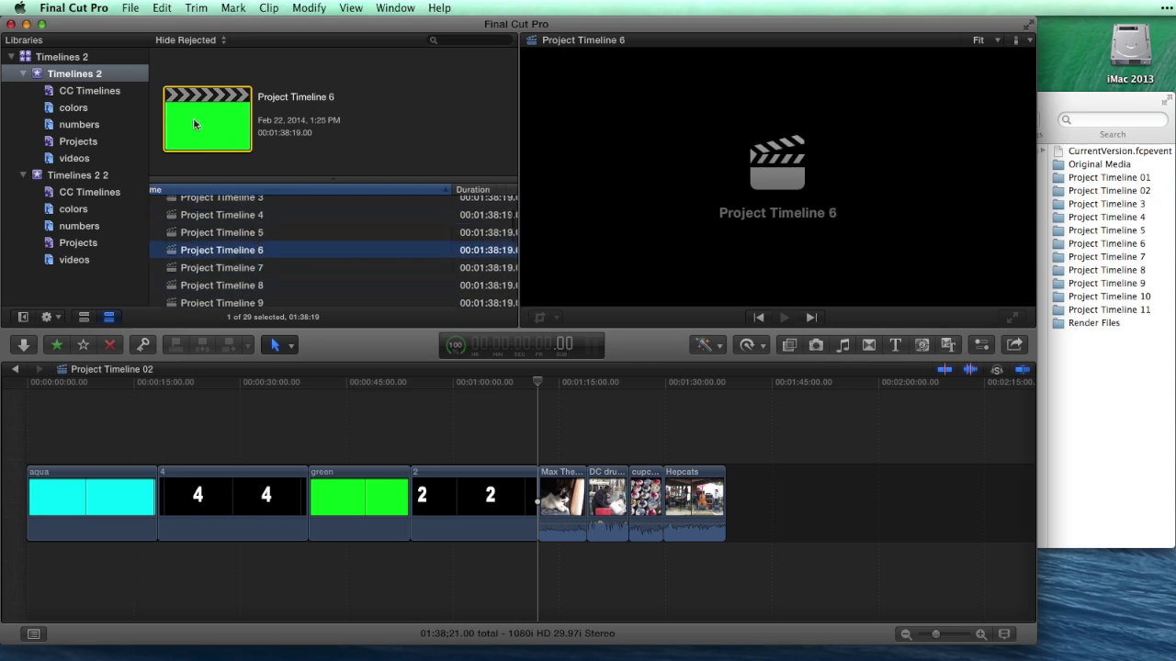
pyautogui.click(231, 232)
pyautogui.click(229, 217)
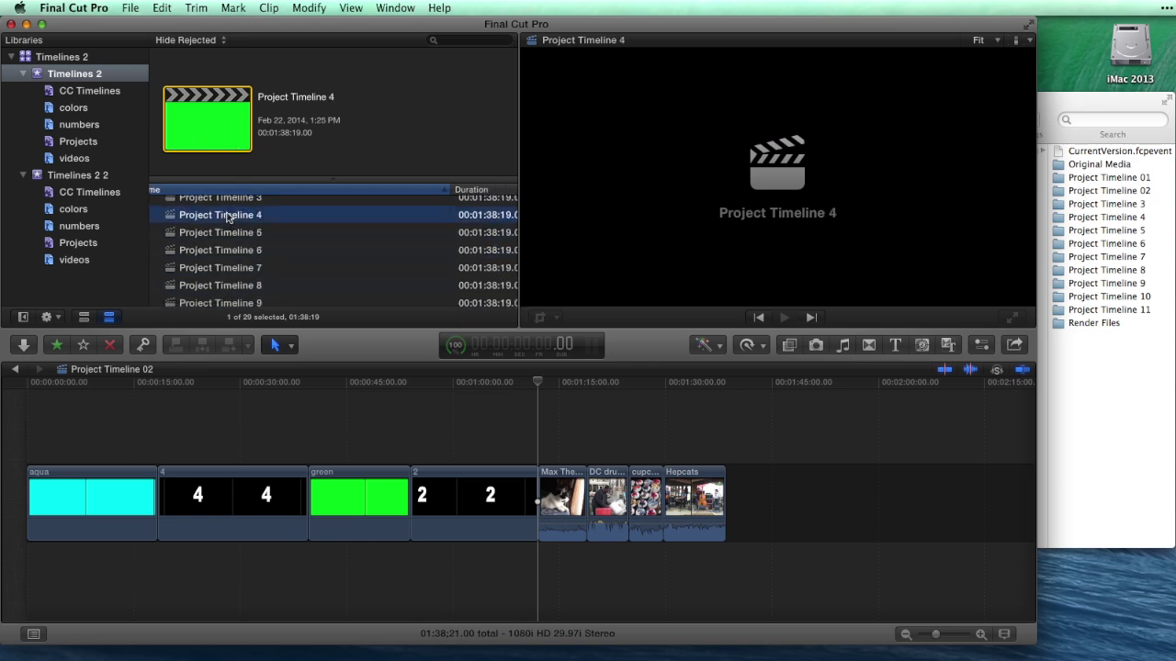
pyautogui.scroll(1, 246, 219)
pyautogui.click(170, 219)
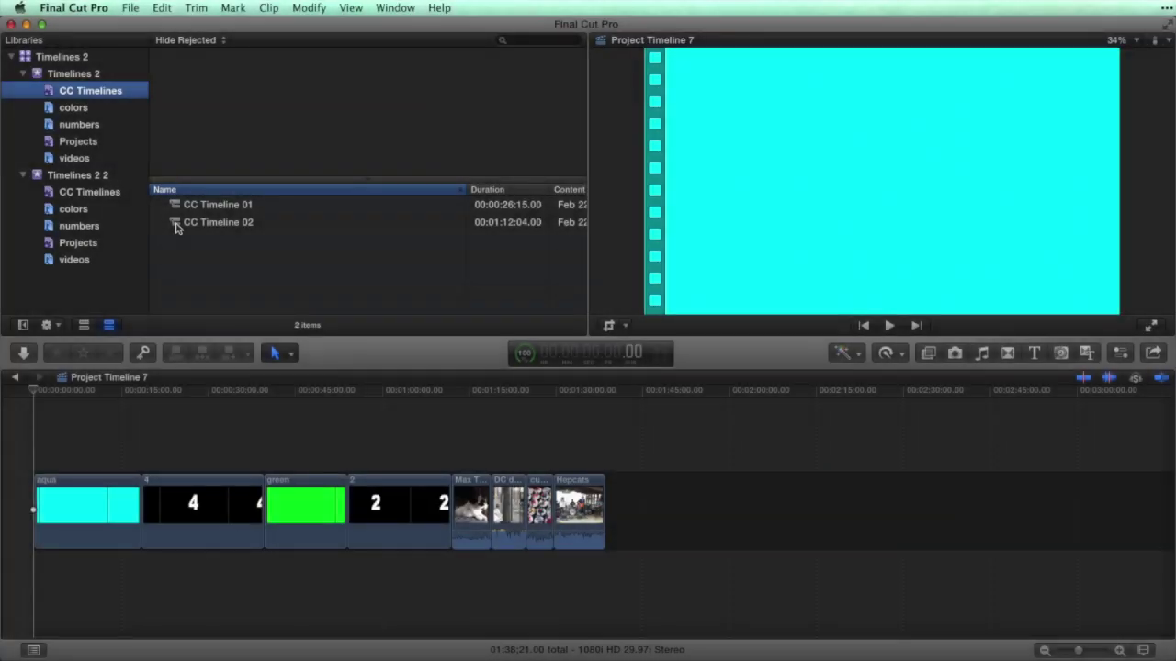
# Duplicate CC Timeline 02 via Edit > Duplicate Clip and Cmd-D, making copies 1–4.
pyautogui.click(175, 223)
pyautogui.click(161, 10)
pyautogui.click(261, 233)
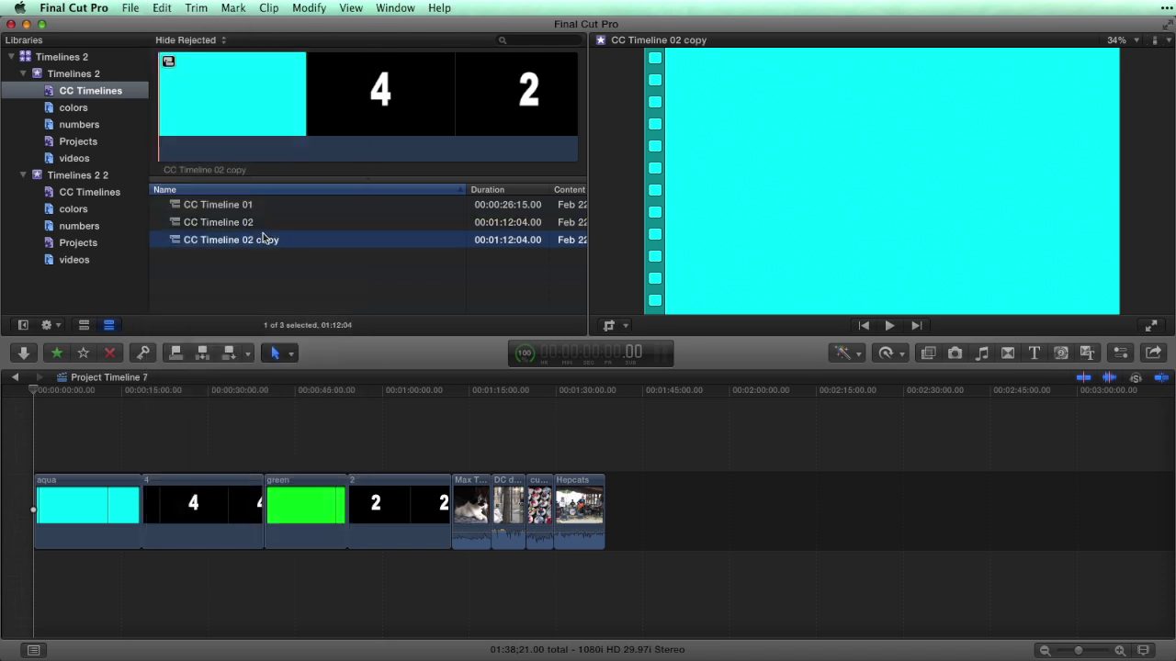
pyautogui.press('super+d')
pyautogui.press('super+d')
pyautogui.press('super+d')
pyautogui.press('super+d')
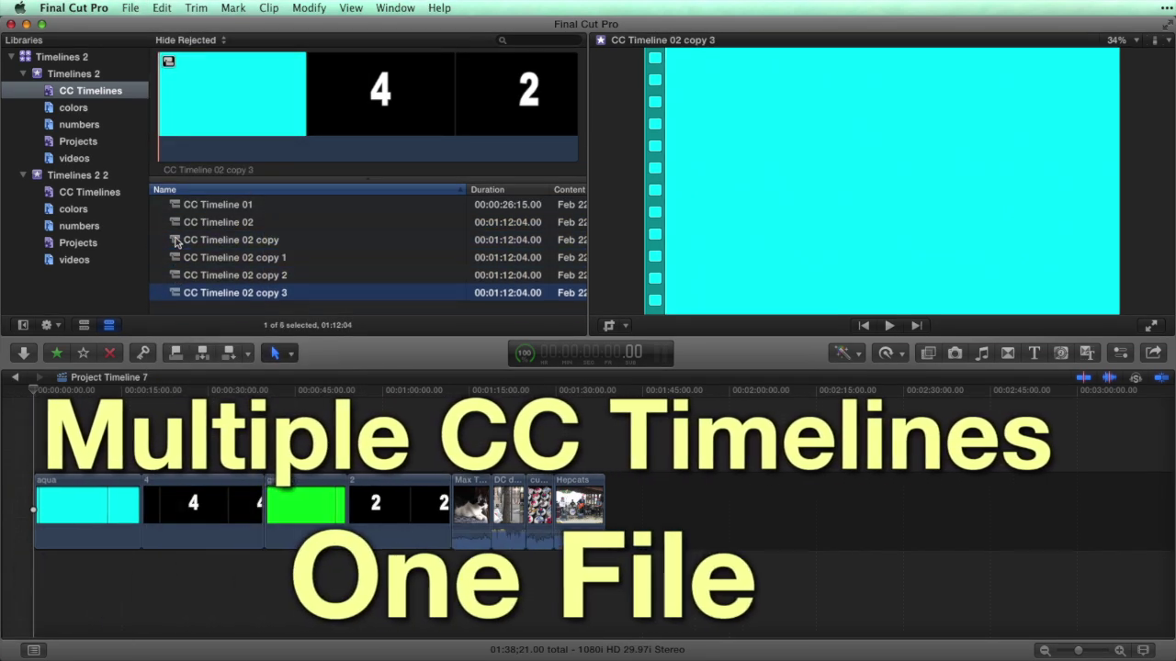
pyautogui.moveTo(1174, 659); pyautogui.dragTo(912, 649)
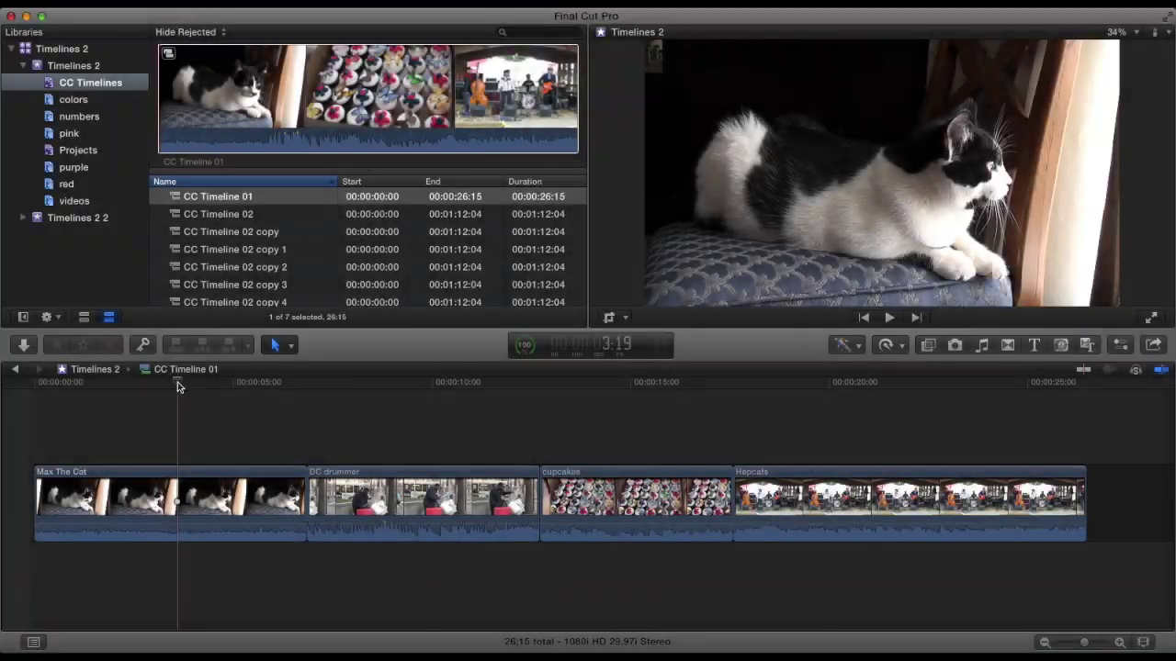
# Add markers to the Max The Cat, DC drummer and cupcakes clips, then move onto Hepcats.
pyautogui.press('m')
pyautogui.click(433, 381)
pyautogui.press('m')
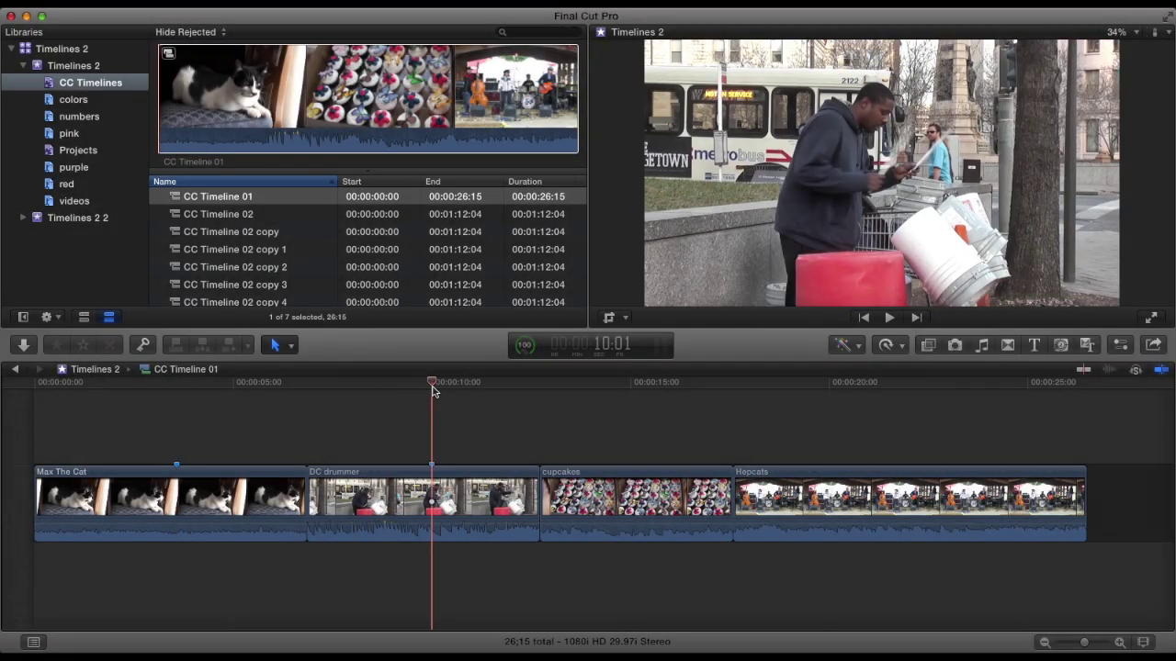
pyautogui.click(638, 382)
pyautogui.press('m')
pyautogui.click(899, 382)
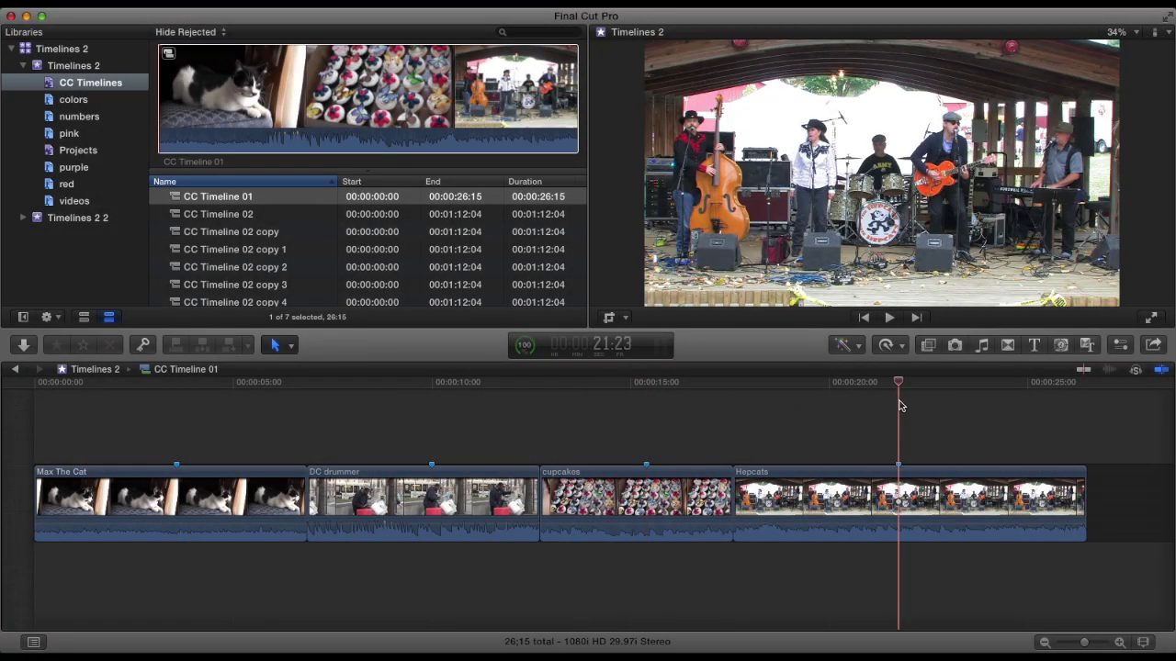
# Review Marker 5 through Marker 8 in the Timeline Index.
pyautogui.click(33, 642)
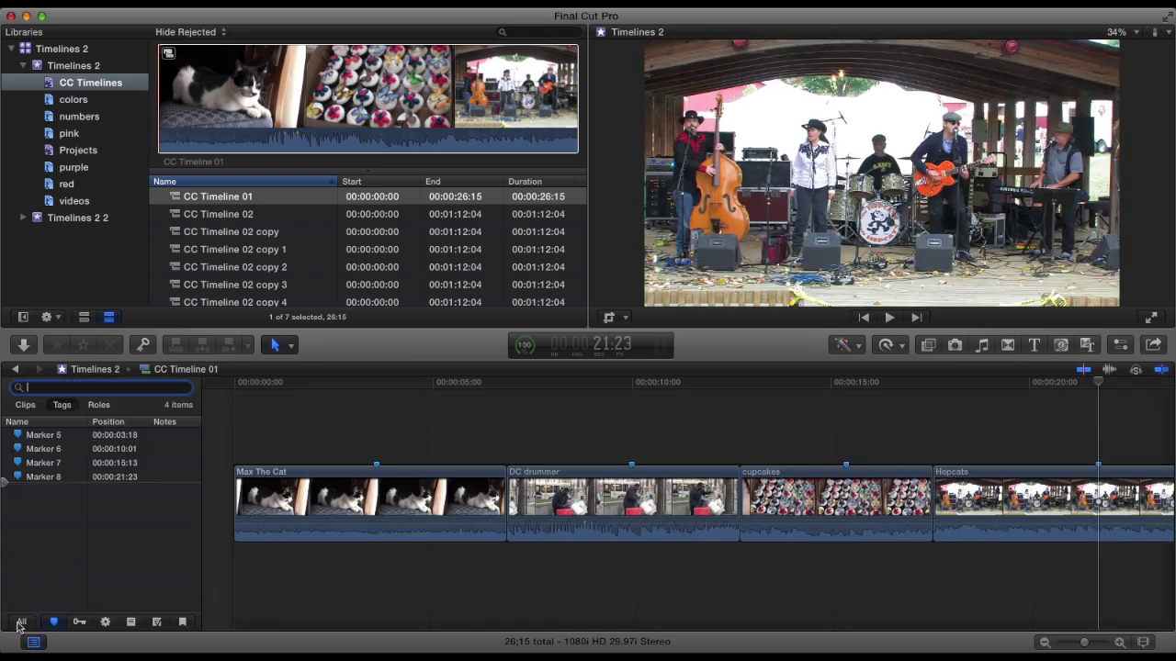
pyautogui.click(16, 435)
pyautogui.click(20, 450)
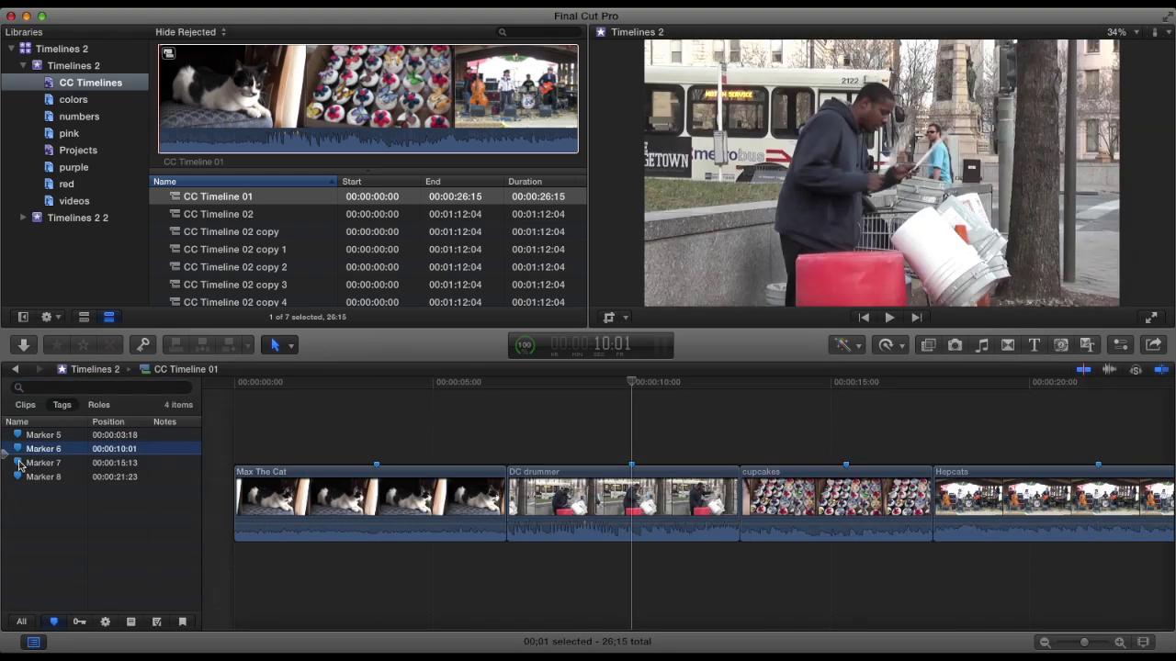
pyautogui.click(19, 464)
pyautogui.click(18, 478)
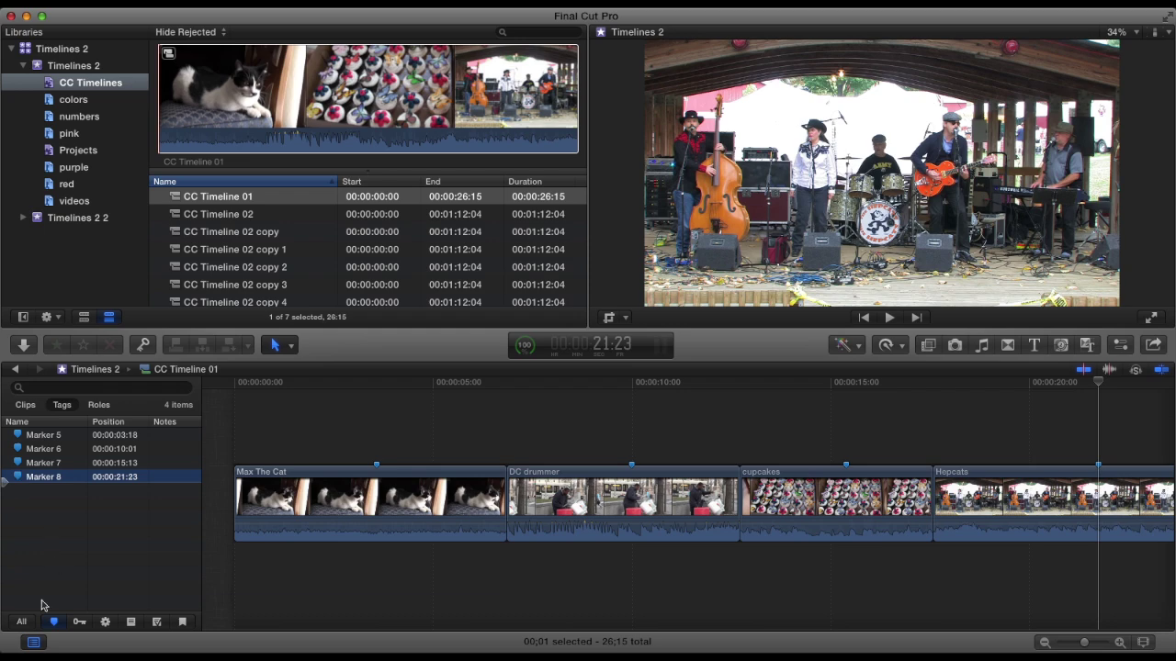